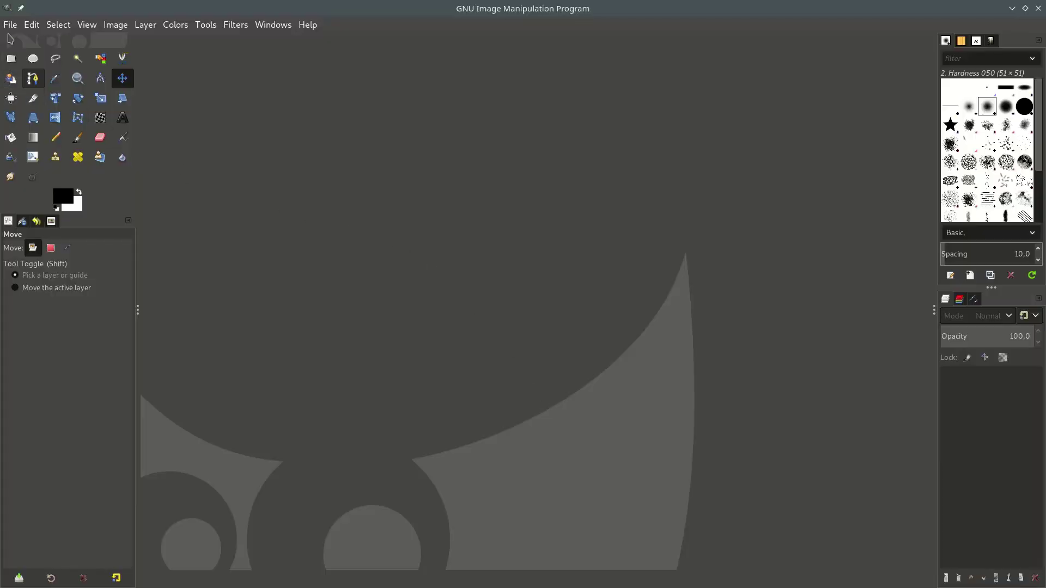
# Open architecture-buildings-cars-129830.jpg and convert it to the RGB working colour space.
pyautogui.click(10, 25)
pyautogui.click(28, 70)
pyautogui.click(189, 114)
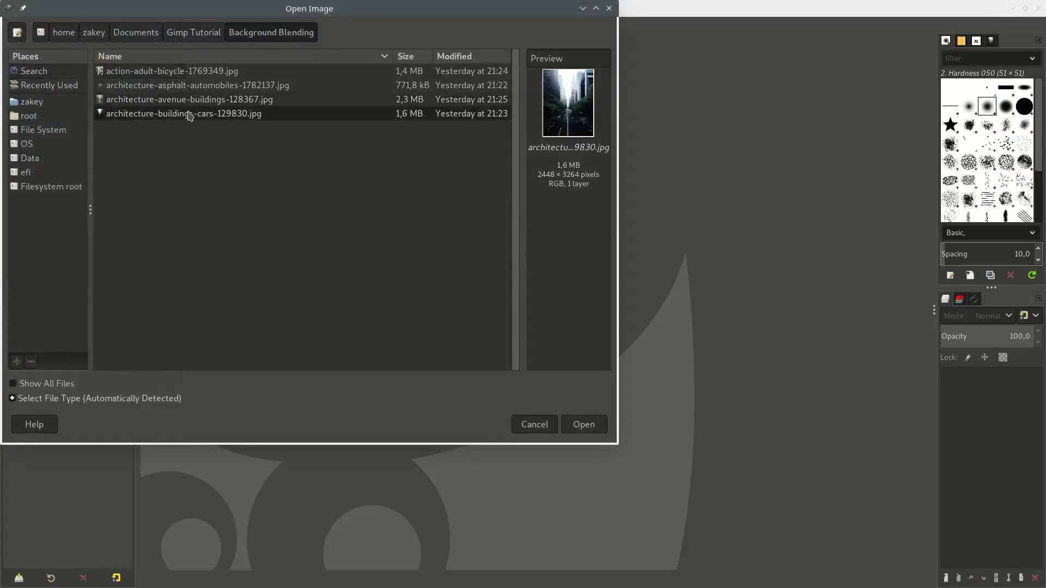
pyautogui.click(583, 424)
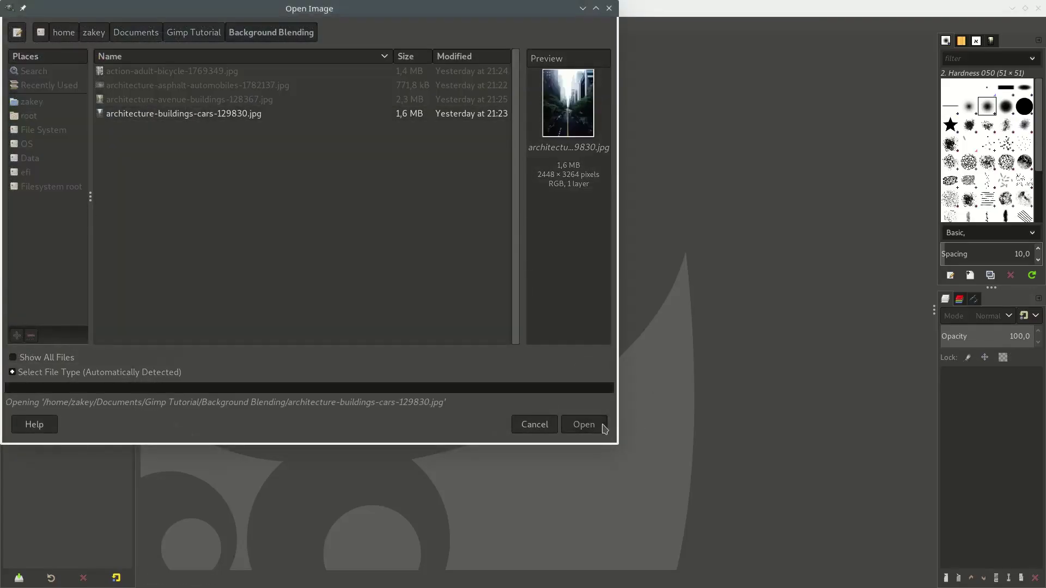
pyautogui.click(663, 378)
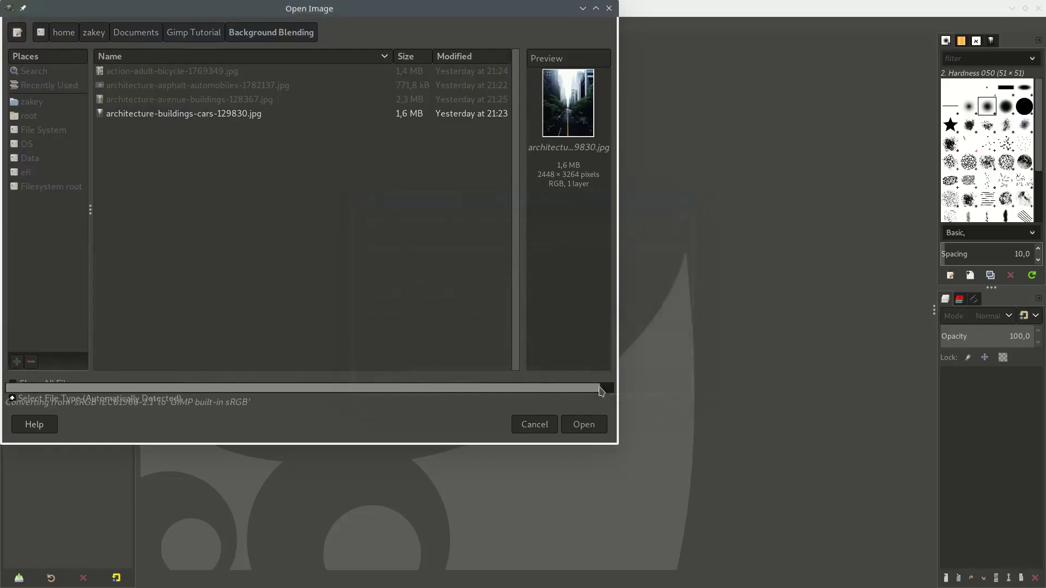
pyautogui.scroll(-2, 592, 424)
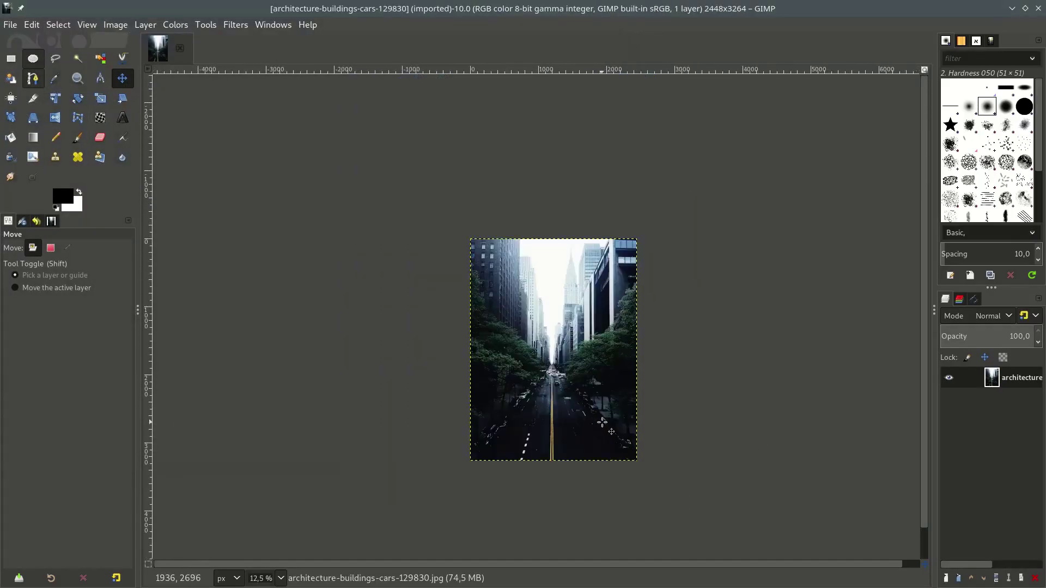
pyautogui.scroll(1, 623, 418)
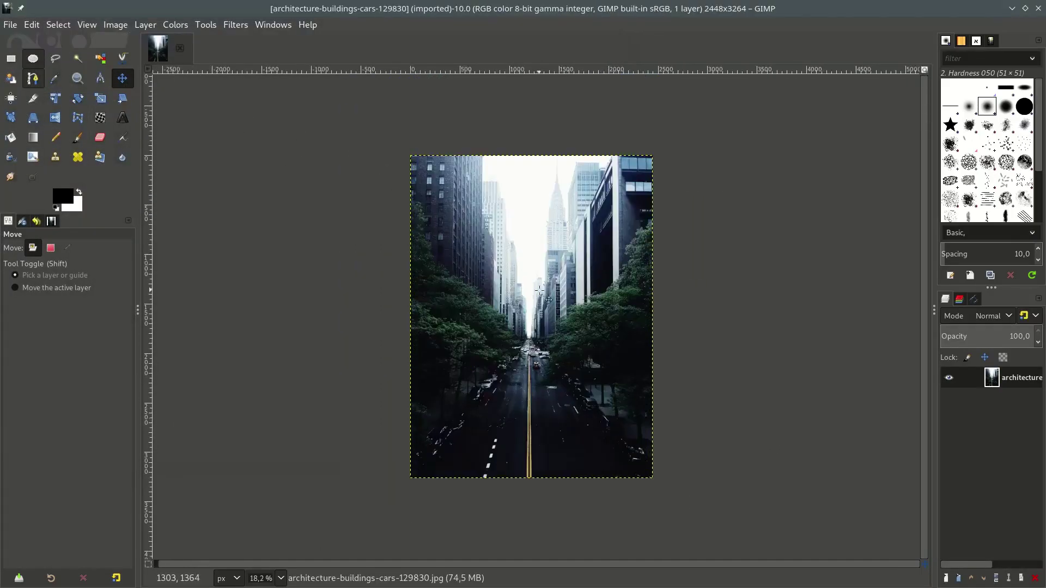
# Open architecture-avenue-buildings-128367.jpg as a converted layer and widen the Layers dock.
pyautogui.click(10, 25)
pyautogui.click(46, 87)
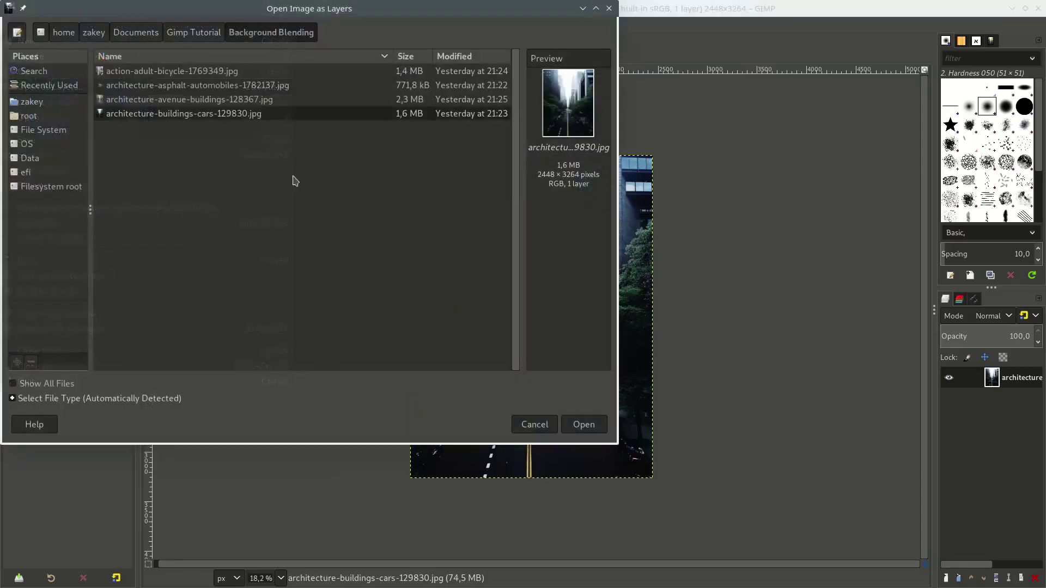
pyautogui.click(273, 103)
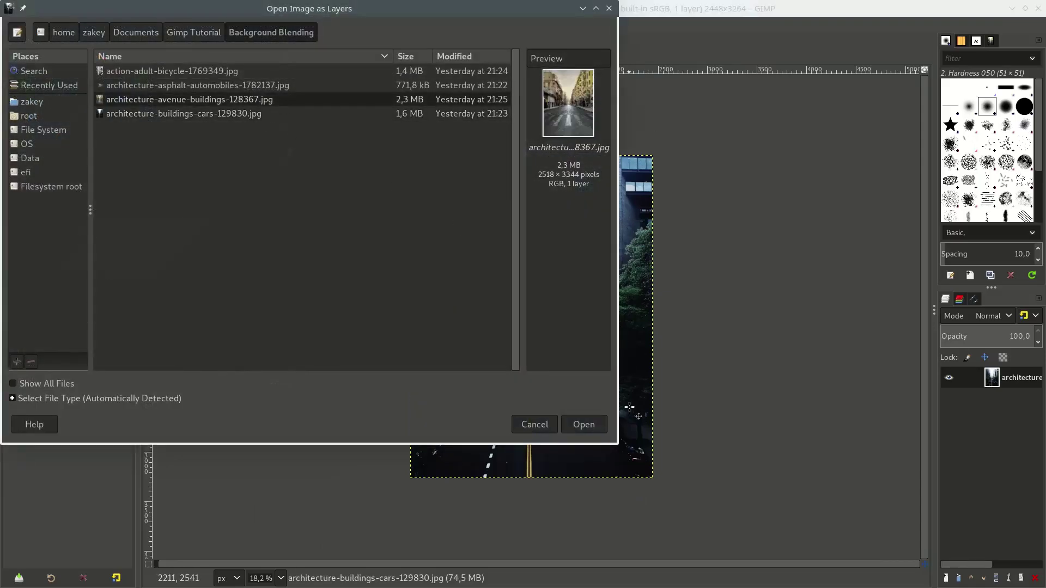
pyautogui.click(598, 429)
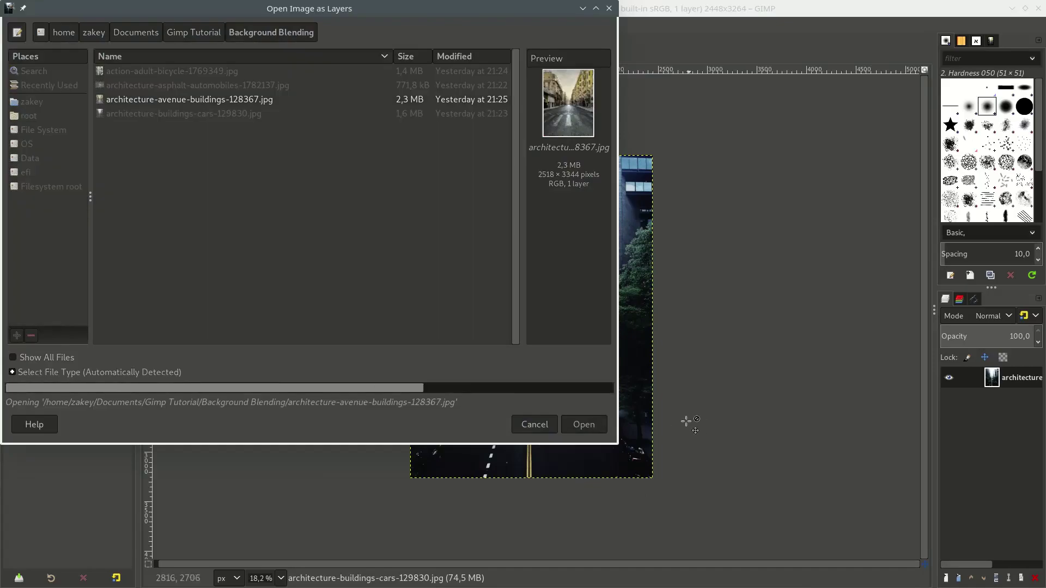
pyautogui.click(664, 377)
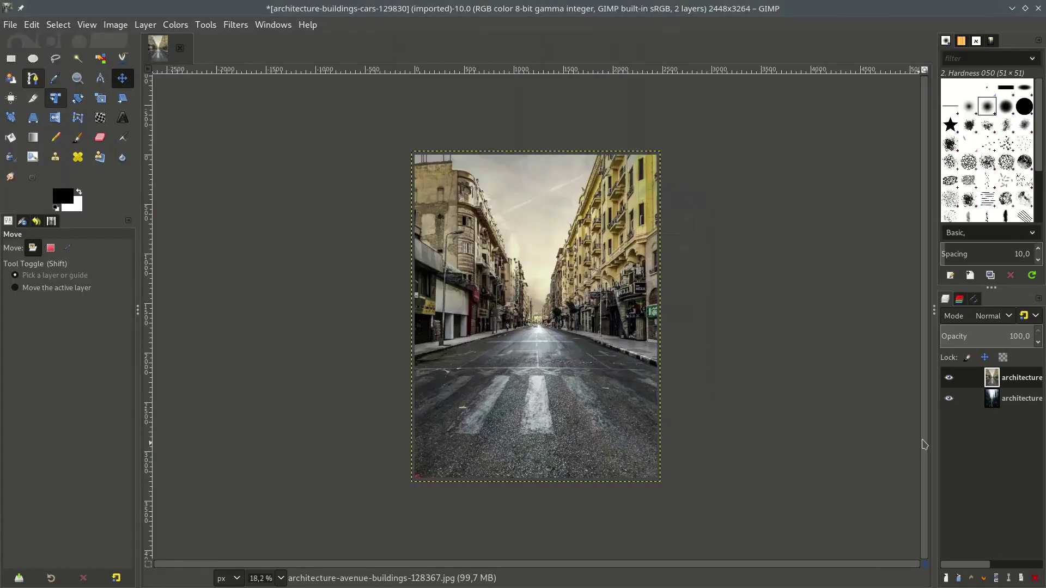
pyautogui.moveTo(934, 439); pyautogui.dragTo(919, 439)
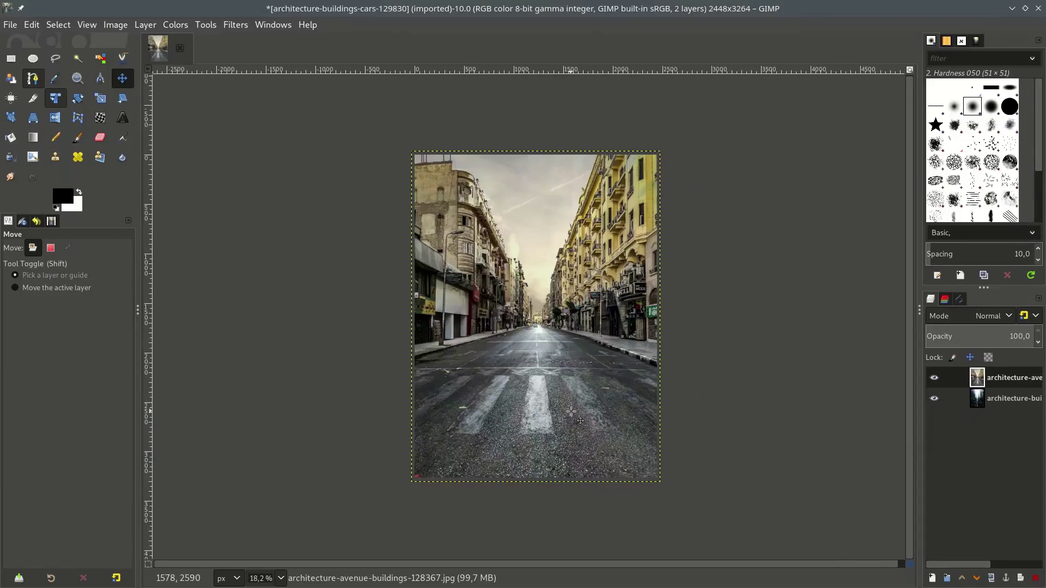
pyautogui.scroll(1, 571, 411)
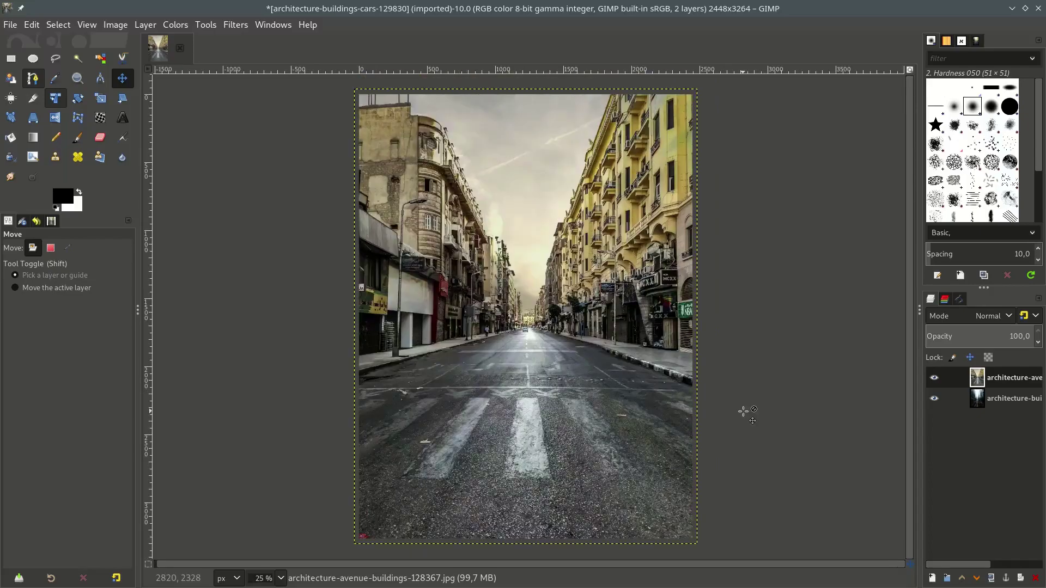
# Duplicate the avenue layer and the tree-lined street layer.
pyautogui.click(1018, 399)
pyautogui.click(998, 576)
pyautogui.click(1009, 423)
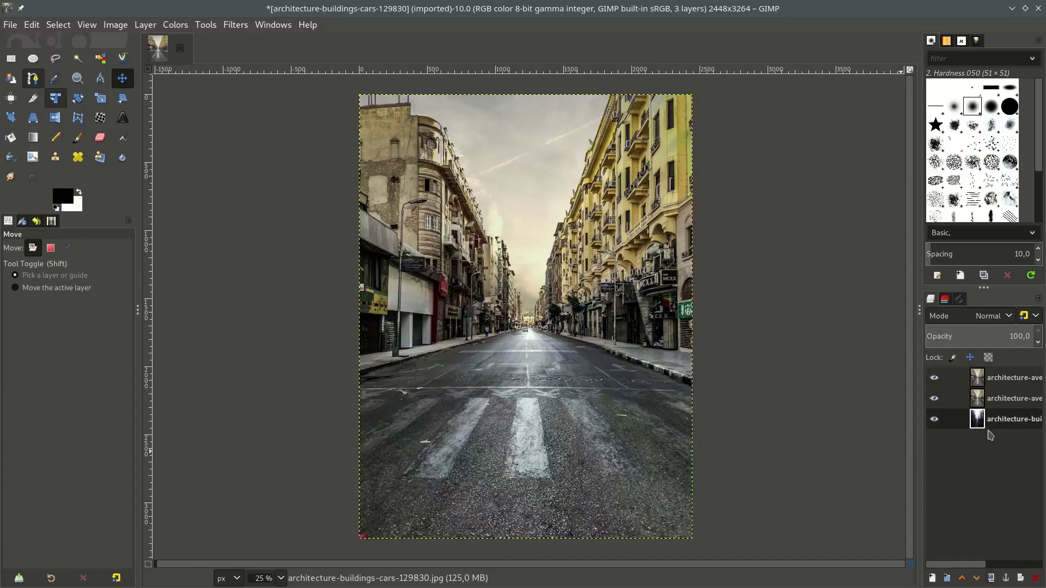
pyautogui.click(991, 578)
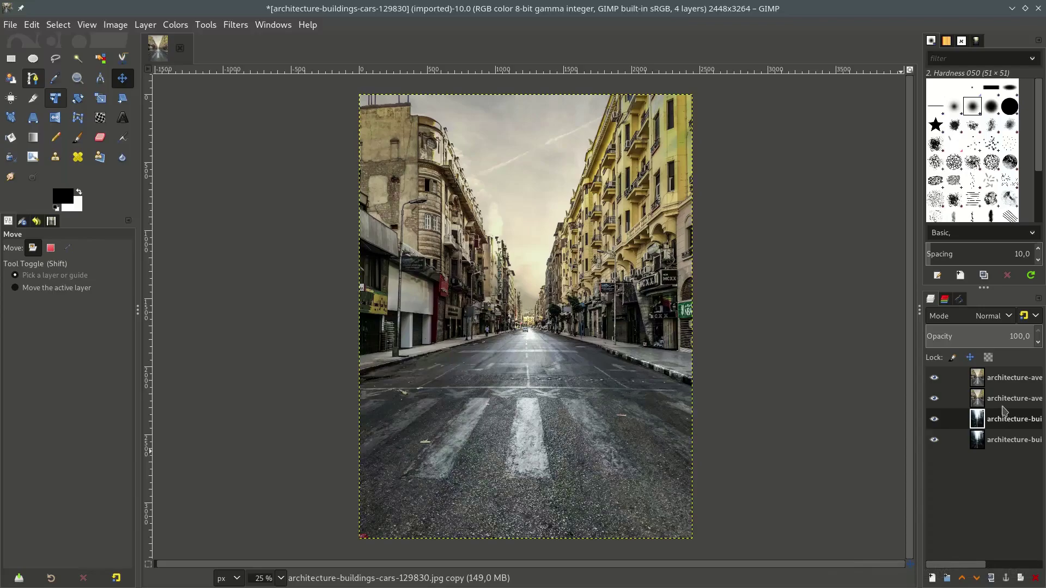
# Drag an avenue copy down to third place so avenue and street layers alternate.
pyautogui.click(1002, 406)
pyautogui.click(997, 385)
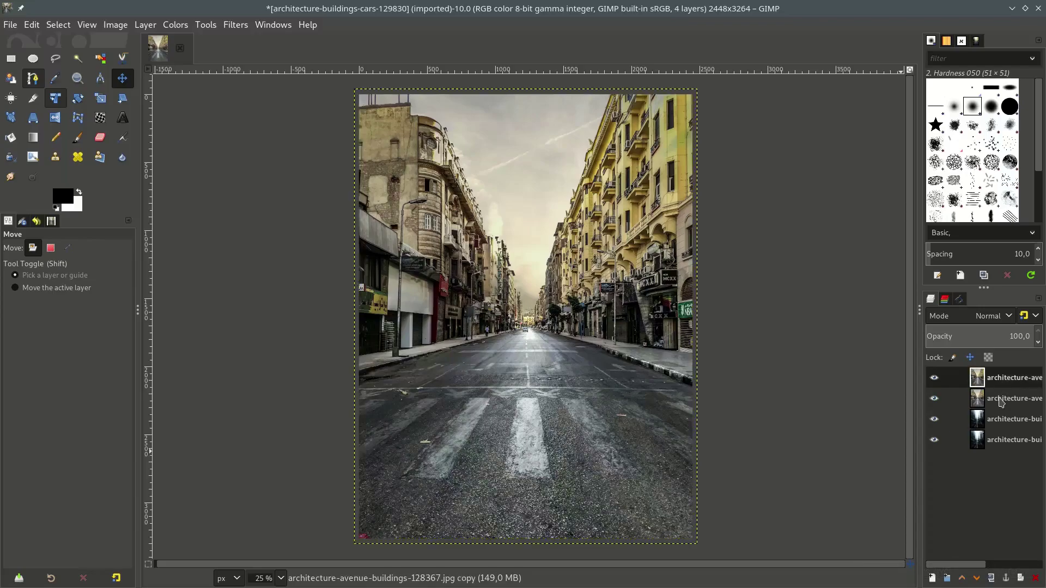
pyautogui.moveTo(1001, 400); pyautogui.dragTo(1007, 426)
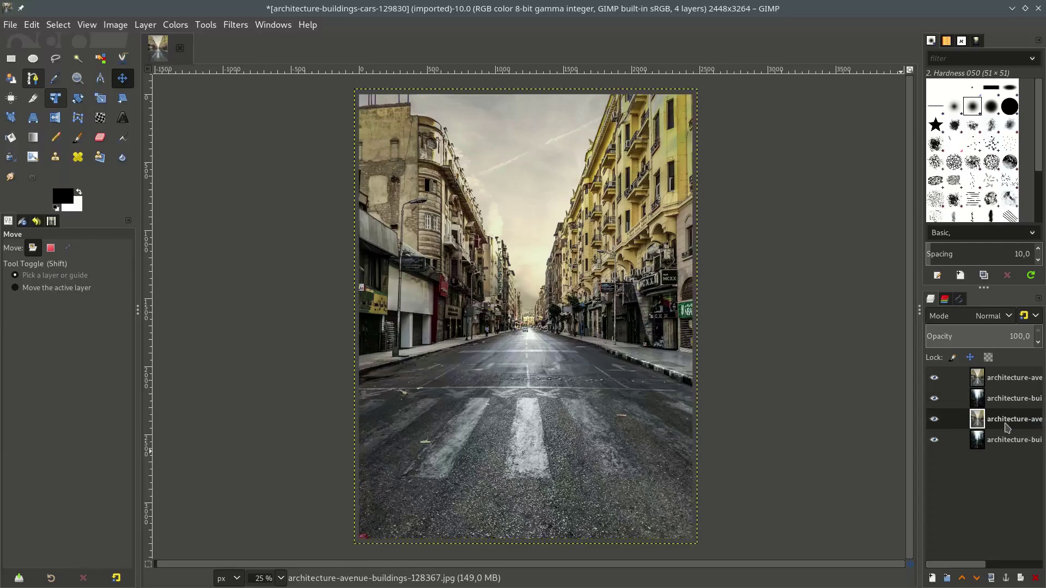
pyautogui.click(997, 441)
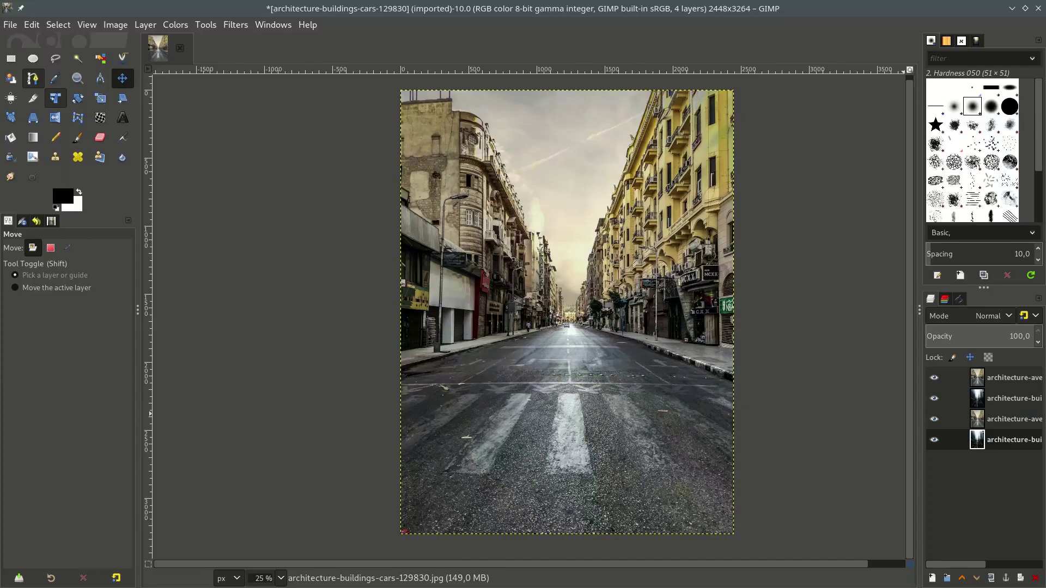
# Set the top avenue layer and the second street layer to Screen blend mode.
pyautogui.click(1023, 382)
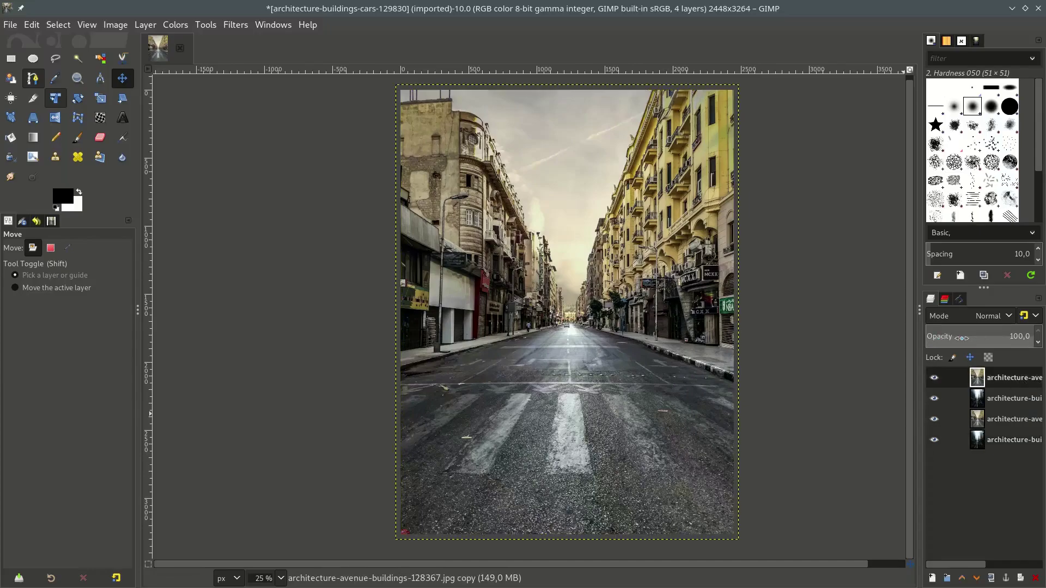
pyautogui.click(975, 322)
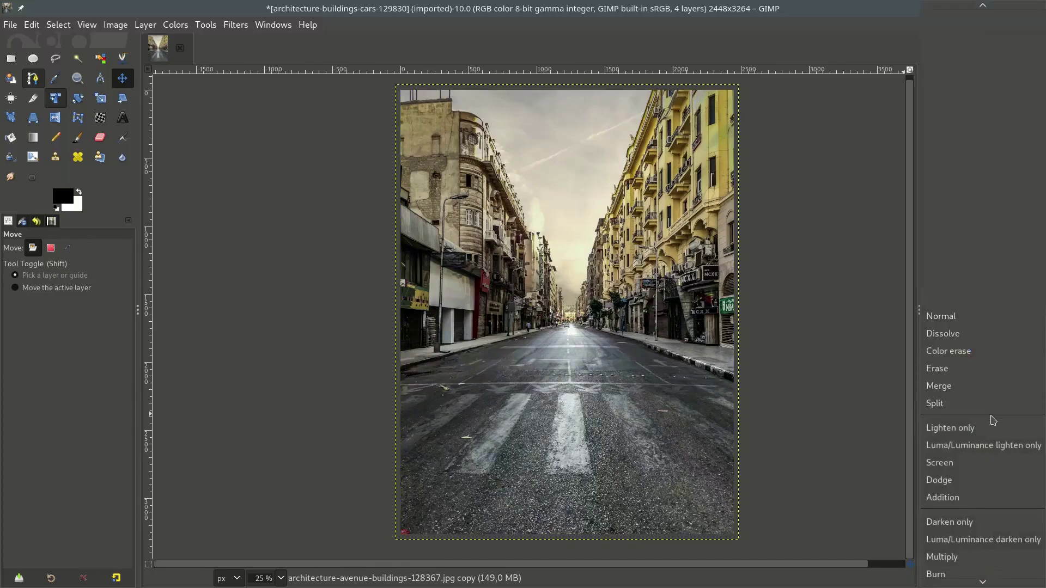
pyautogui.click(972, 447)
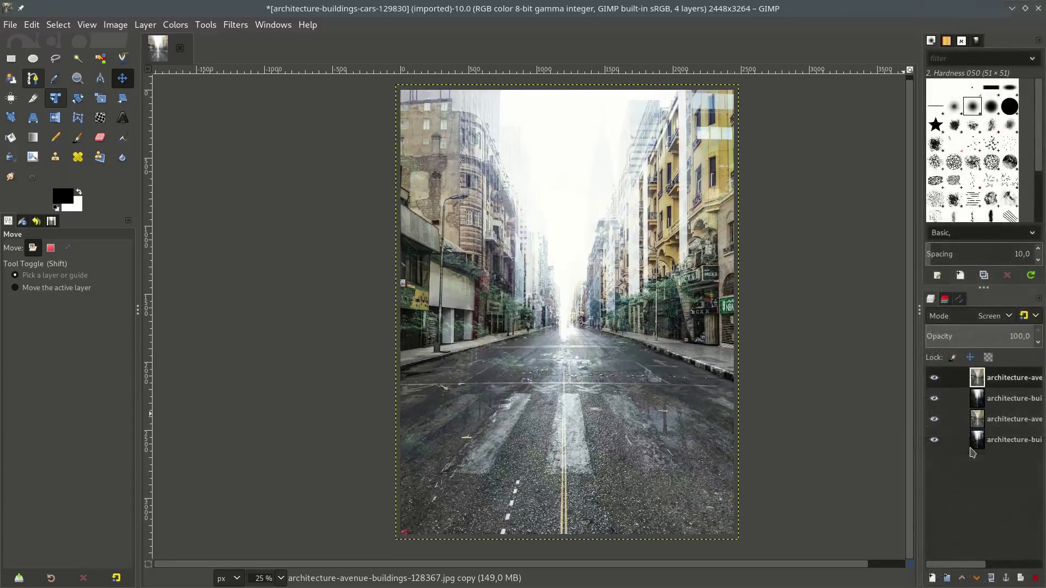
pyautogui.click(1010, 405)
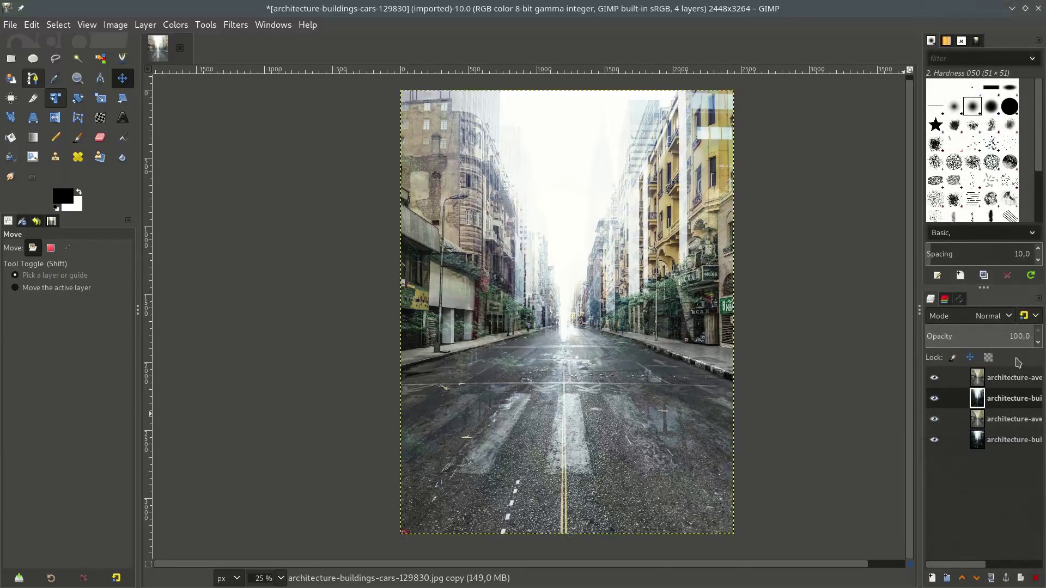
pyautogui.click(993, 316)
pyautogui.scroll(-1, 969, 491)
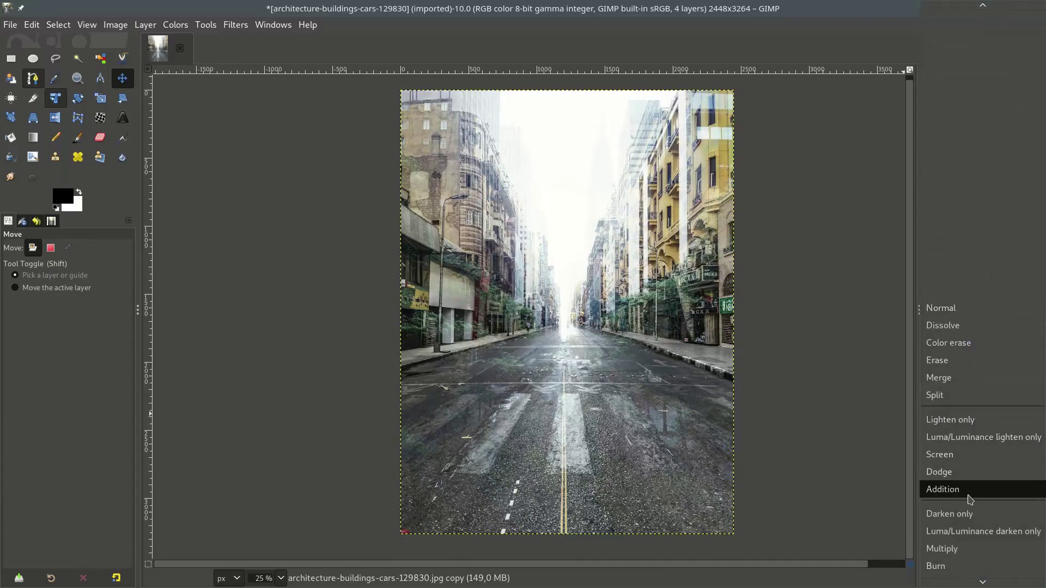
pyautogui.click(963, 455)
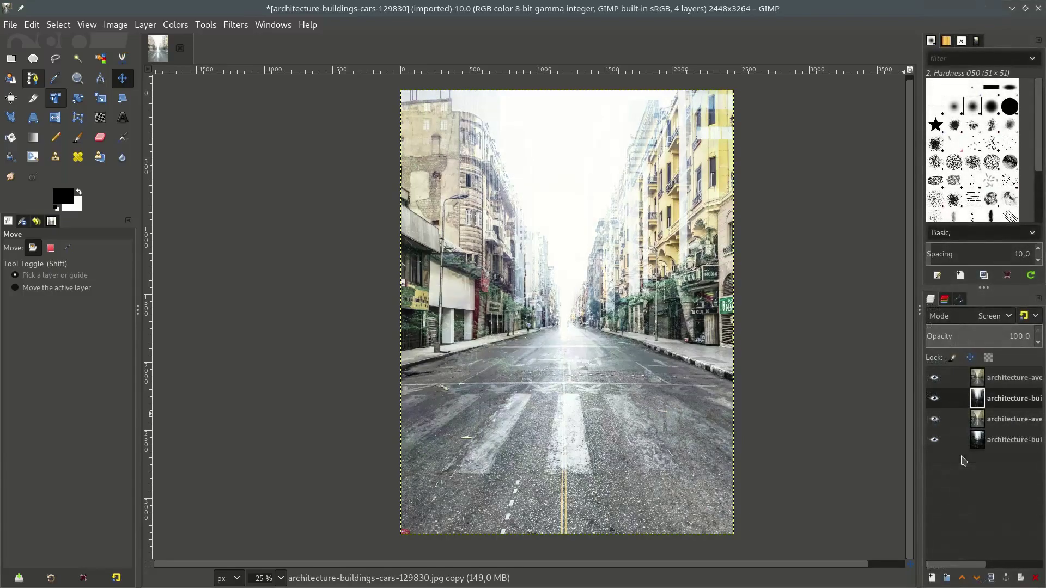
# Select the lower layers in turn, ending with the top avenue layer selected.
pyautogui.click(984, 439)
pyautogui.click(1026, 421)
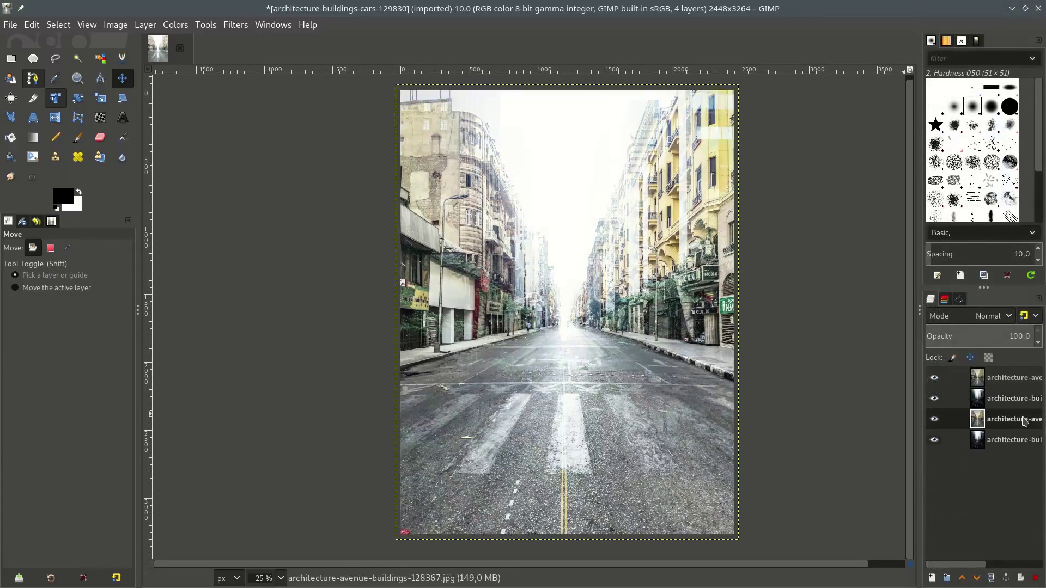
pyautogui.click(1010, 446)
pyautogui.click(1012, 407)
pyautogui.click(1016, 427)
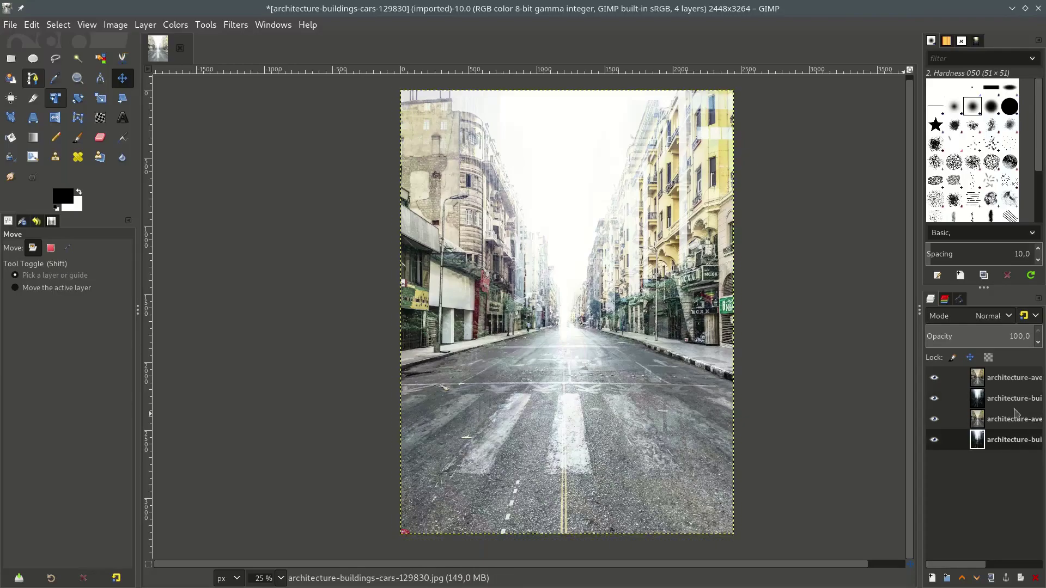
pyautogui.click(1016, 415)
pyautogui.click(1015, 378)
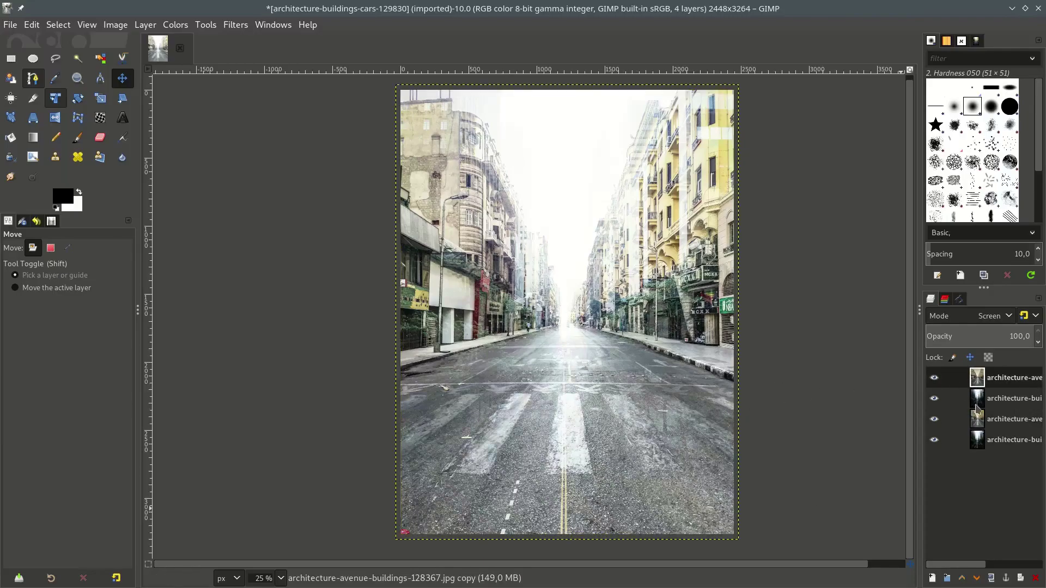
# Add a fully white layer mask to the top avenue layer.
pyautogui.rightClick(1001, 385)
pyautogui.click(940, 260)
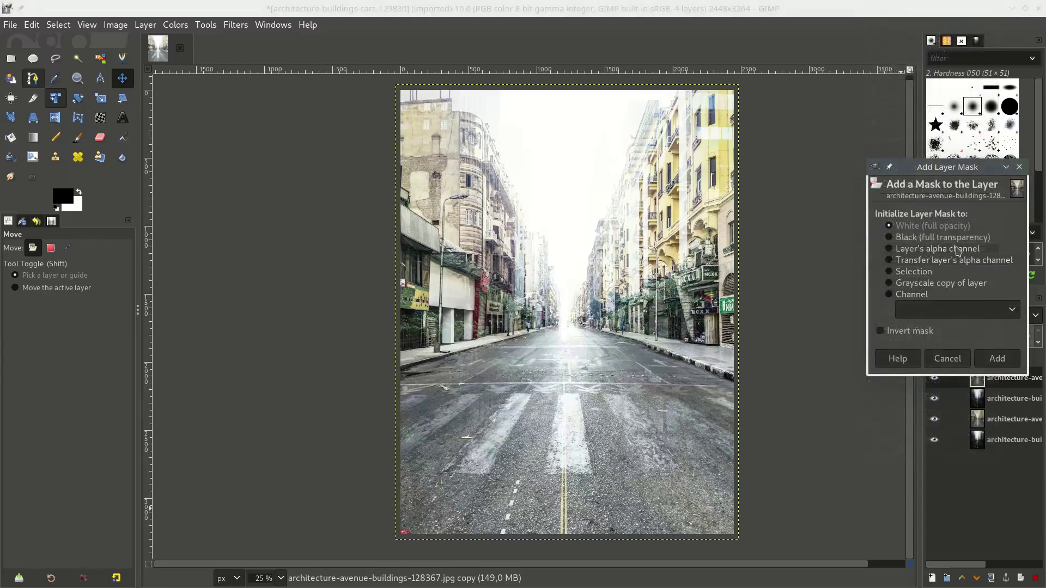
pyautogui.click(997, 358)
# Fill the top layer's mask with a vertical gradient, its start moved lower.
pyautogui.press('p')
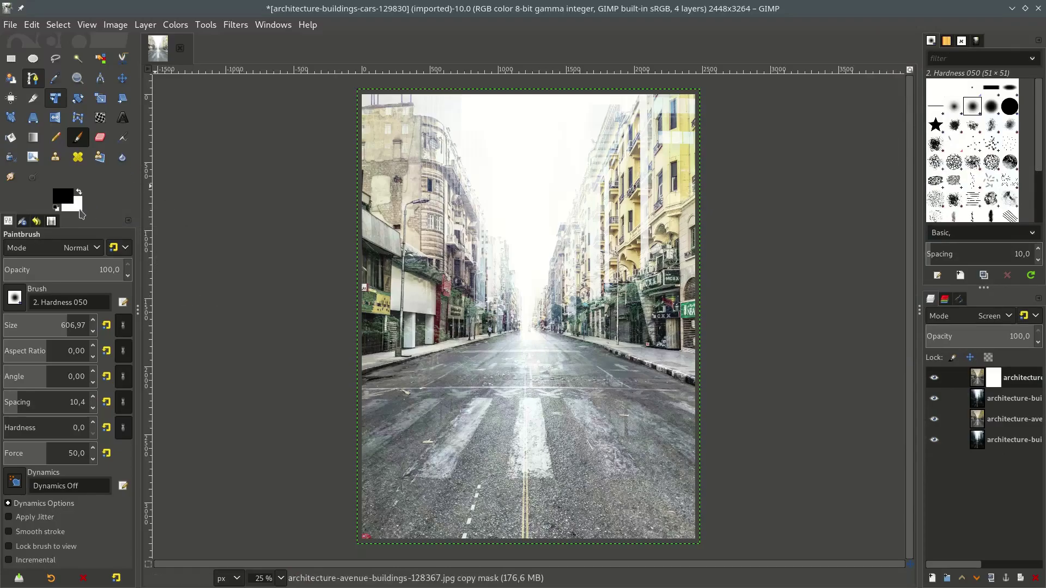
pyautogui.click(34, 137)
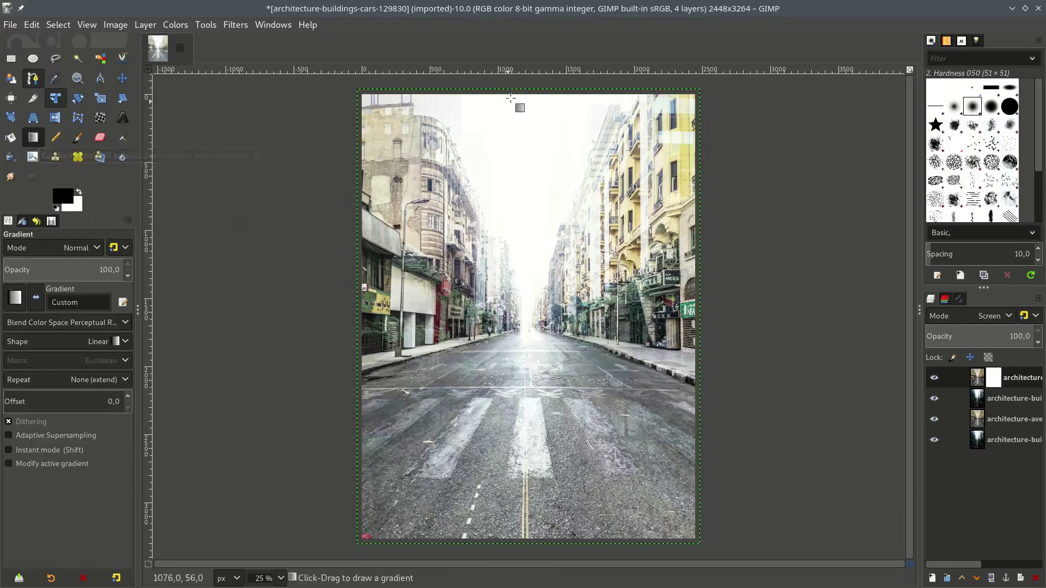
pyautogui.moveTo(535, 83); pyautogui.dragTo(531, 423)
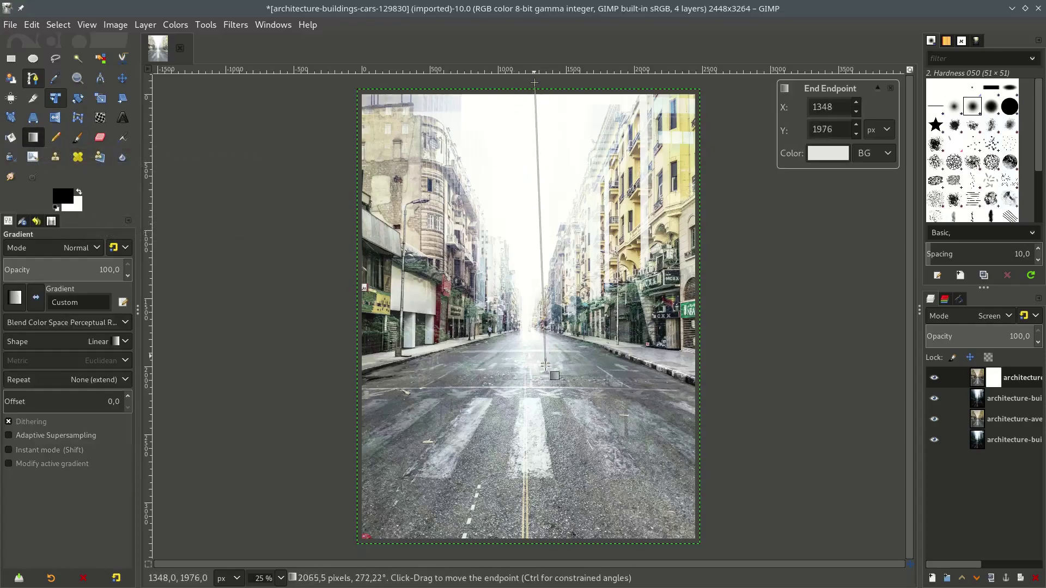
pyautogui.moveTo(535, 83); pyautogui.dragTo(530, 287)
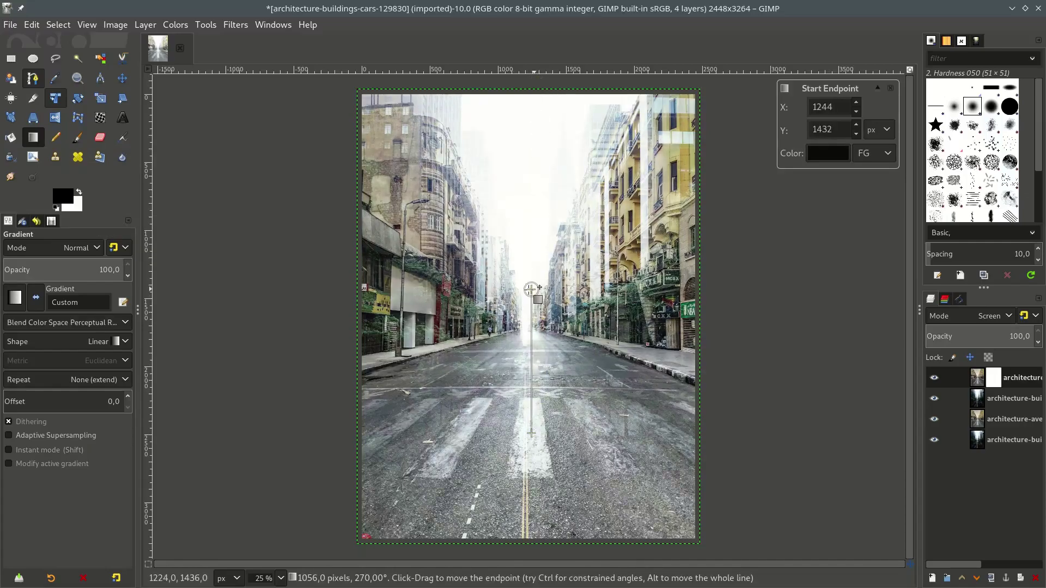
pyautogui.press('Return')
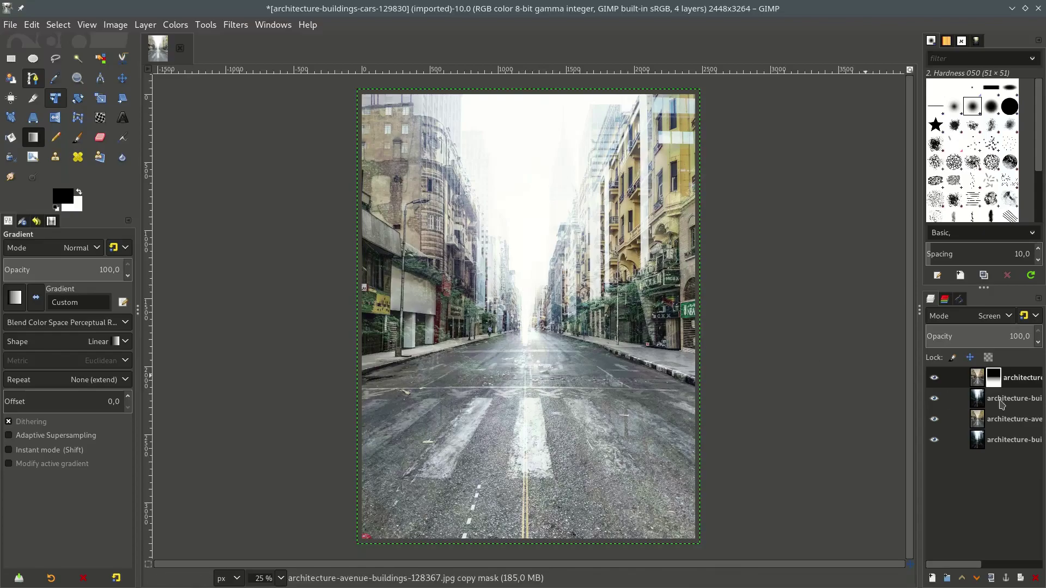
# Add a white layer mask to the second layer, the street-photo copy.
pyautogui.click(1022, 407)
pyautogui.rightClick(1020, 405)
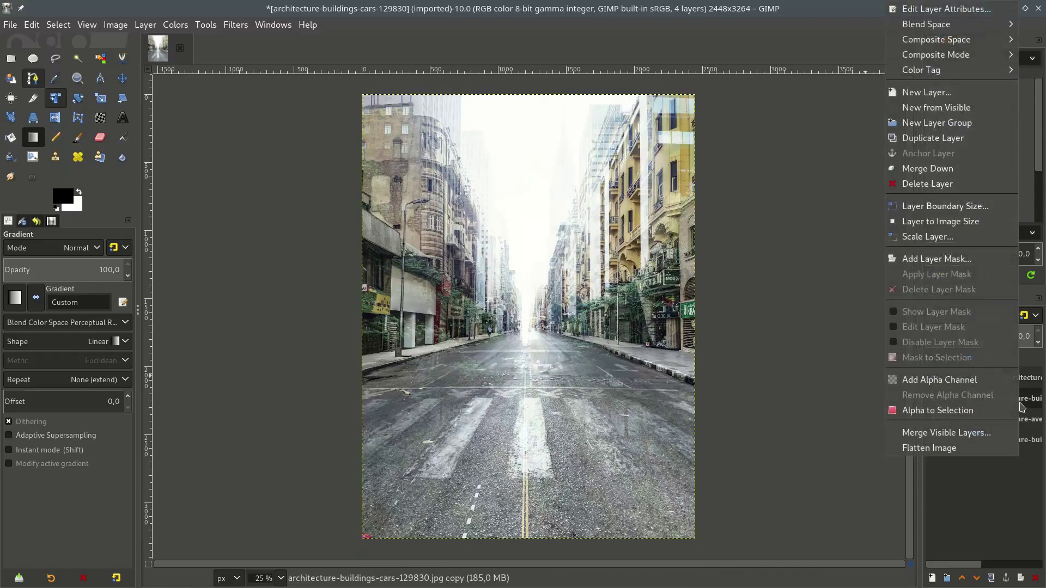
pyautogui.click(936, 258)
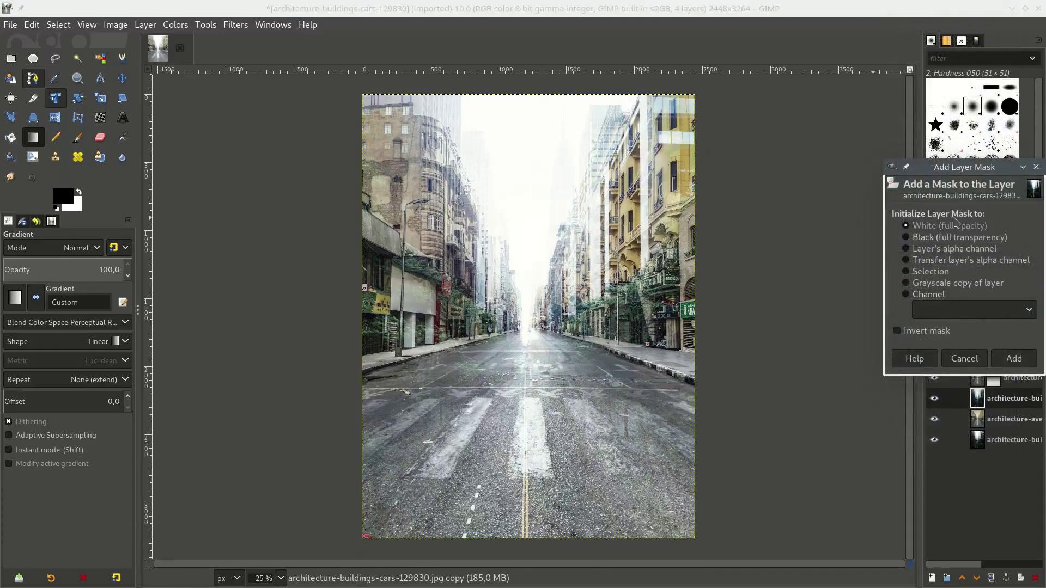
pyautogui.click(1013, 358)
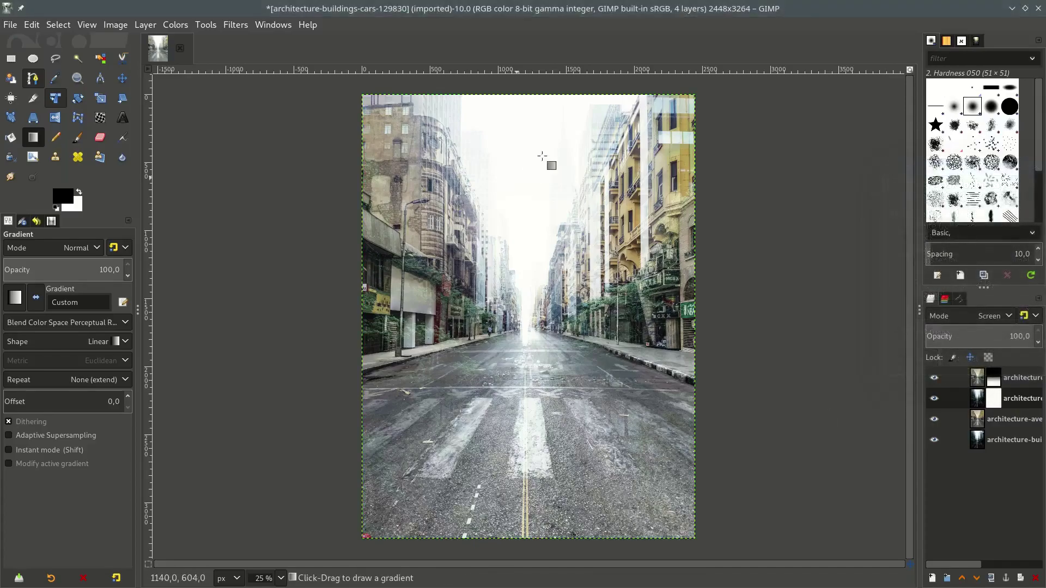
# Apply a vertical gradient to that mask, shifted down toward the road.
pyautogui.moveTo(525, 88); pyautogui.dragTo(525, 377)
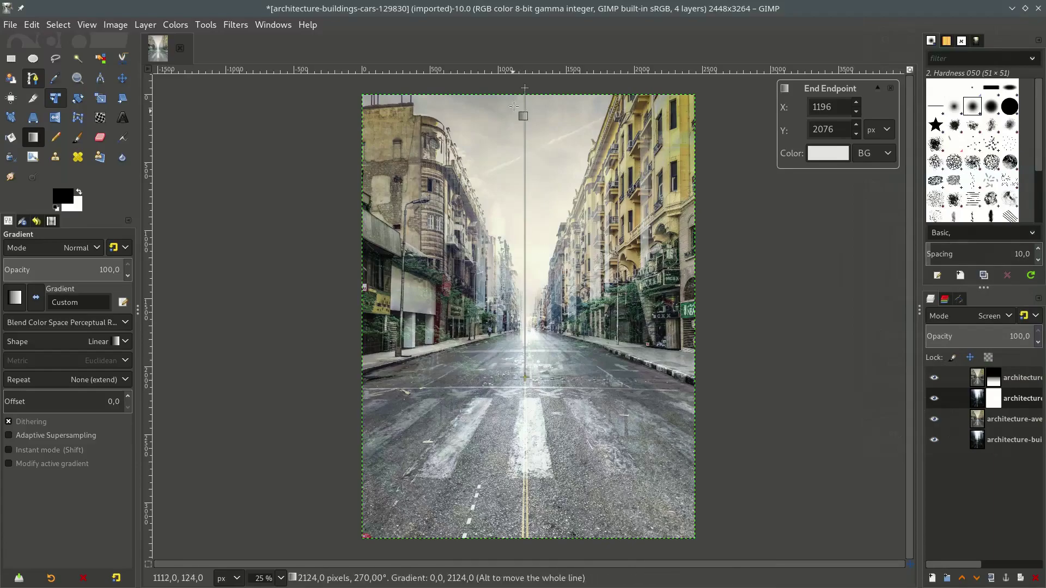
pyautogui.moveTo(525, 88); pyautogui.dragTo(523, 145)
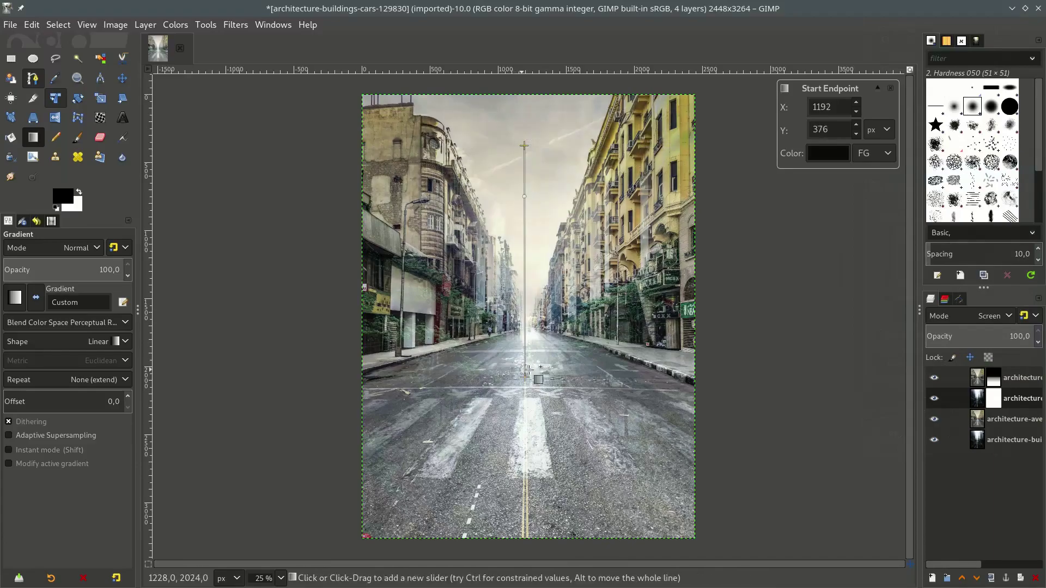
pyautogui.moveTo(524, 377); pyautogui.dragTo(527, 428)
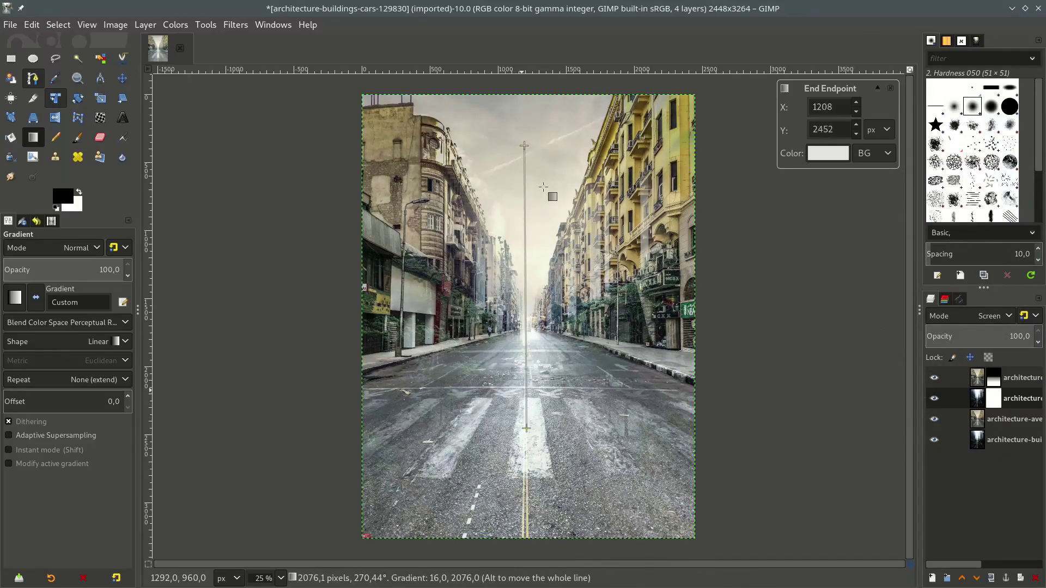
pyautogui.moveTo(525, 146); pyautogui.dragTo(526, 265)
pyautogui.moveTo(527, 428); pyautogui.dragTo(526, 493)
pyautogui.press('Return')
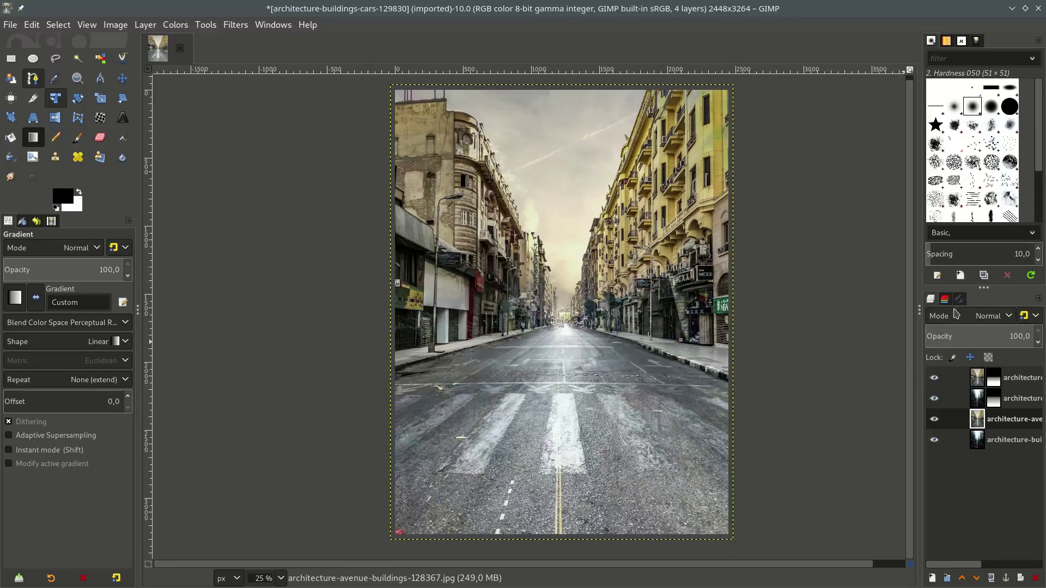
# Give the third-row avenue layer a White (full opacity) layer mask.
pyautogui.rightClick(1014, 427)
pyautogui.click(965, 258)
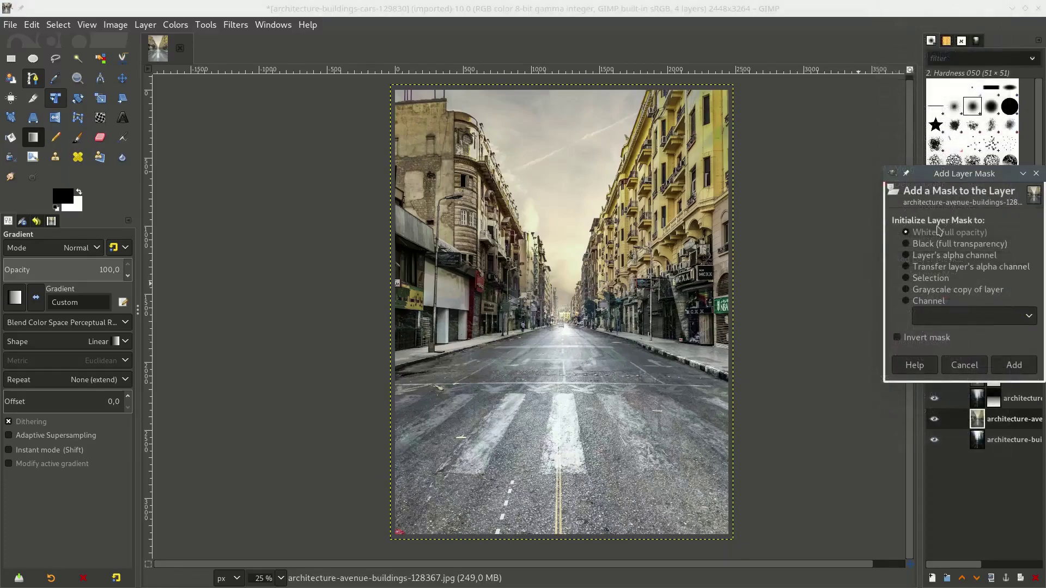
pyautogui.click(1007, 371)
pyautogui.scroll(1, 548, 311)
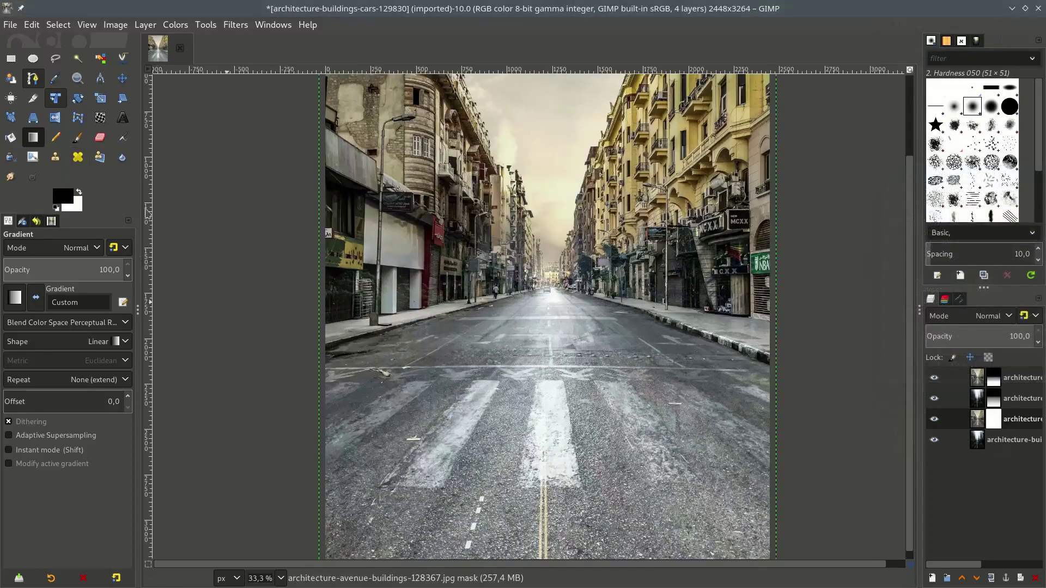
pyautogui.scroll(-3, 548, 327)
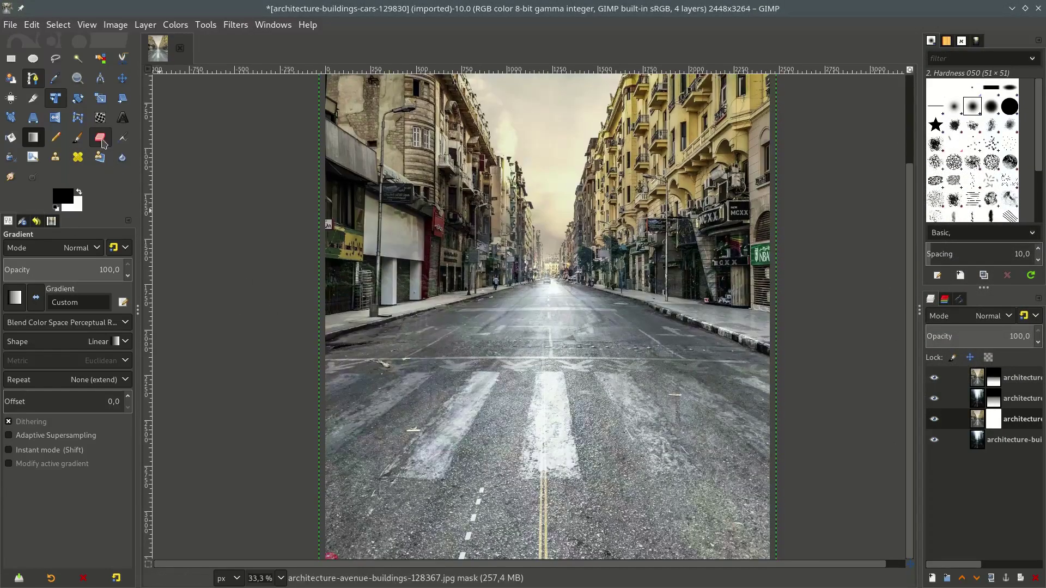
# With the Paintbrush, paint the third layer's mask over the lower and right road.
pyautogui.click(78, 140)
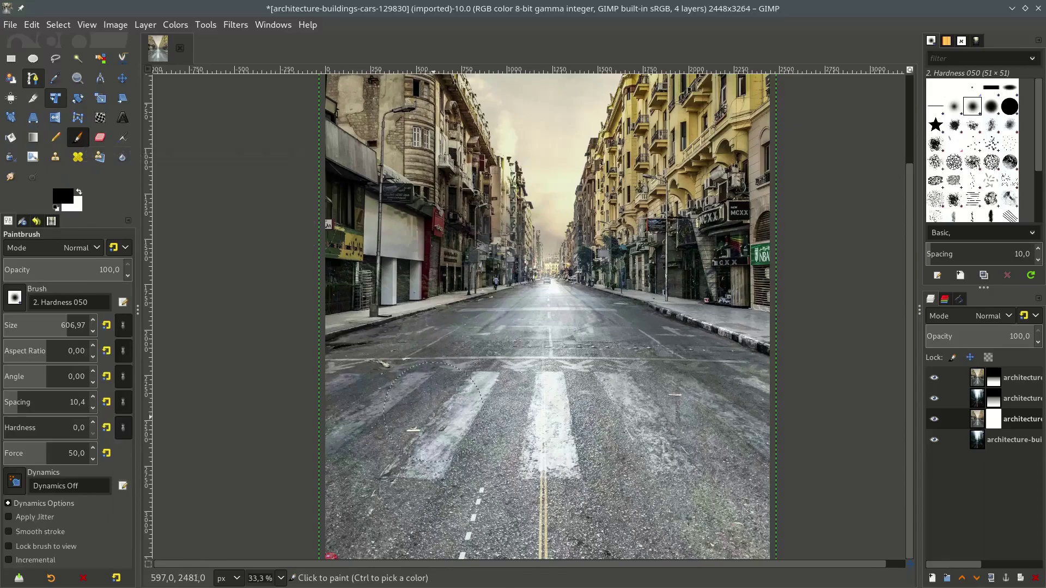
pyautogui.scroll(-1, 467, 421)
pyautogui.scroll(1, 409, 433)
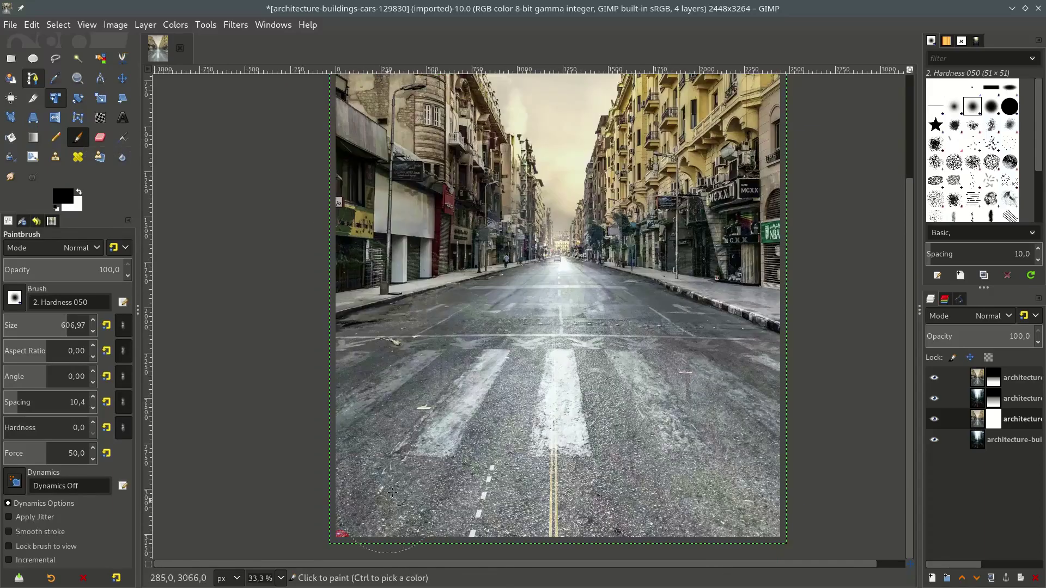
pyautogui.moveTo(382, 443); pyautogui.dragTo(340, 511)
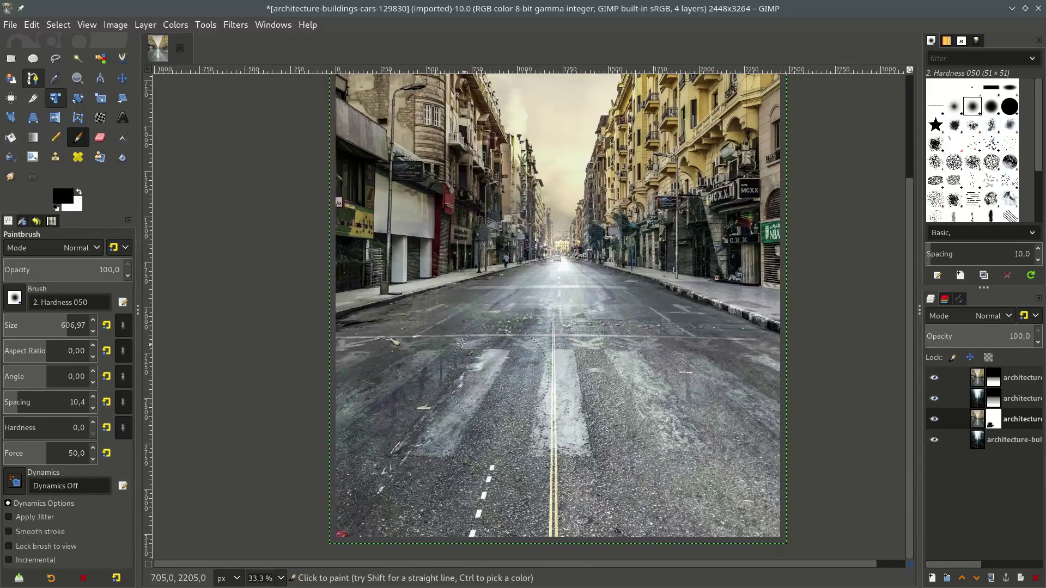
pyautogui.moveTo(656, 505)
pyautogui.mouseDown()
pyautogui.moveTo(804, 401)
pyautogui.moveTo(600, 343)
pyautogui.mouseUp()
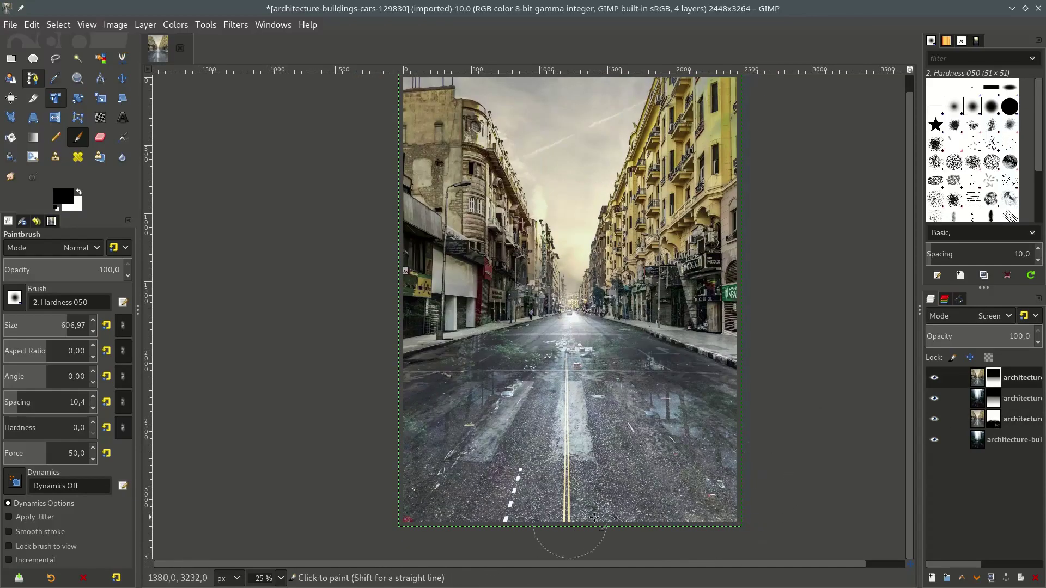
pyautogui.scroll(1, 609, 519)
pyautogui.scroll(-1, 620, 519)
pyautogui.scroll(1, 625, 522)
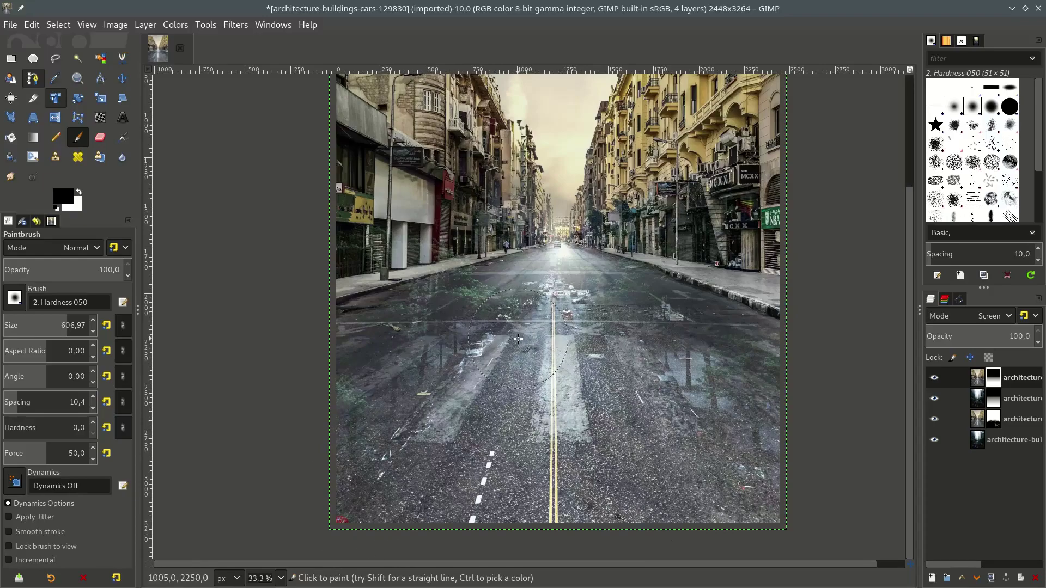
# Paint the top layer's mask across the lower-left and lower-right road to reveal reflections.
pyautogui.click(1014, 419)
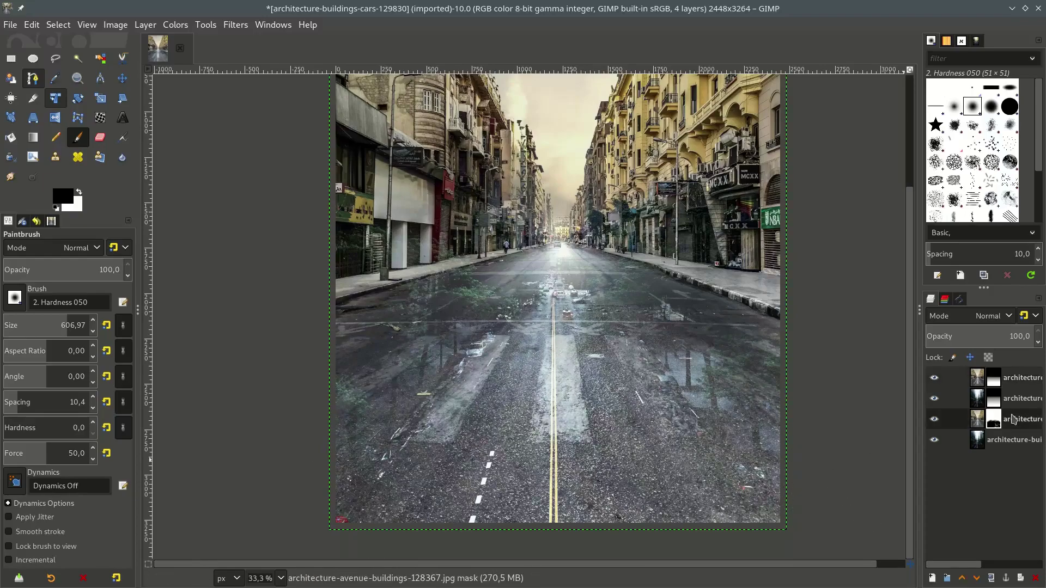
pyautogui.click(1011, 385)
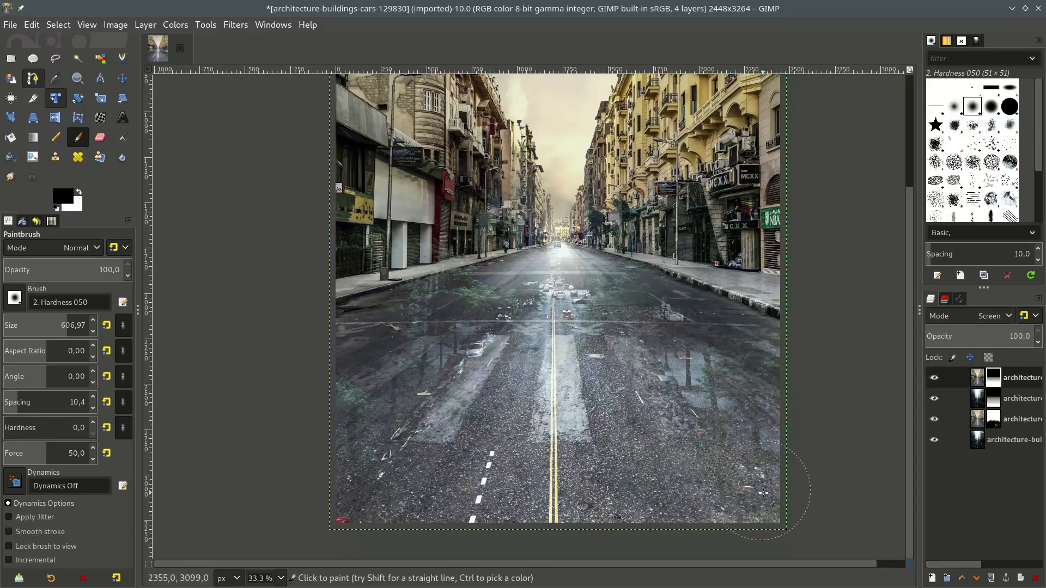
pyautogui.moveTo(736, 425); pyautogui.dragTo(687, 384)
pyautogui.moveTo(419, 438)
pyautogui.mouseDown()
pyautogui.moveTo(420, 369)
pyautogui.moveTo(703, 483)
pyautogui.moveTo(678, 531)
pyautogui.moveTo(770, 455)
pyautogui.moveTo(678, 502)
pyautogui.moveTo(651, 287)
pyautogui.moveTo(359, 295)
pyautogui.mouseUp()
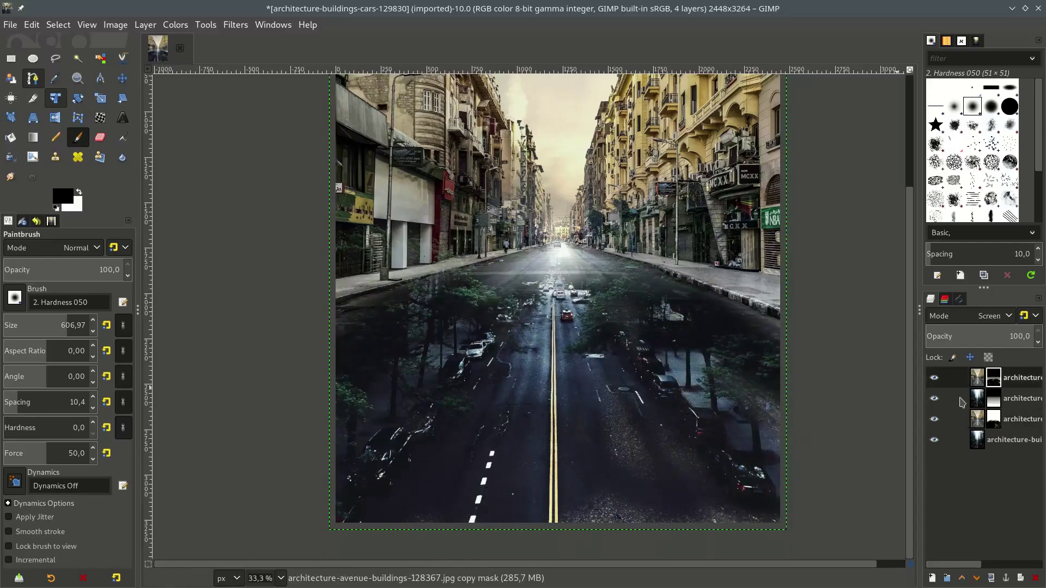
pyautogui.click(994, 418)
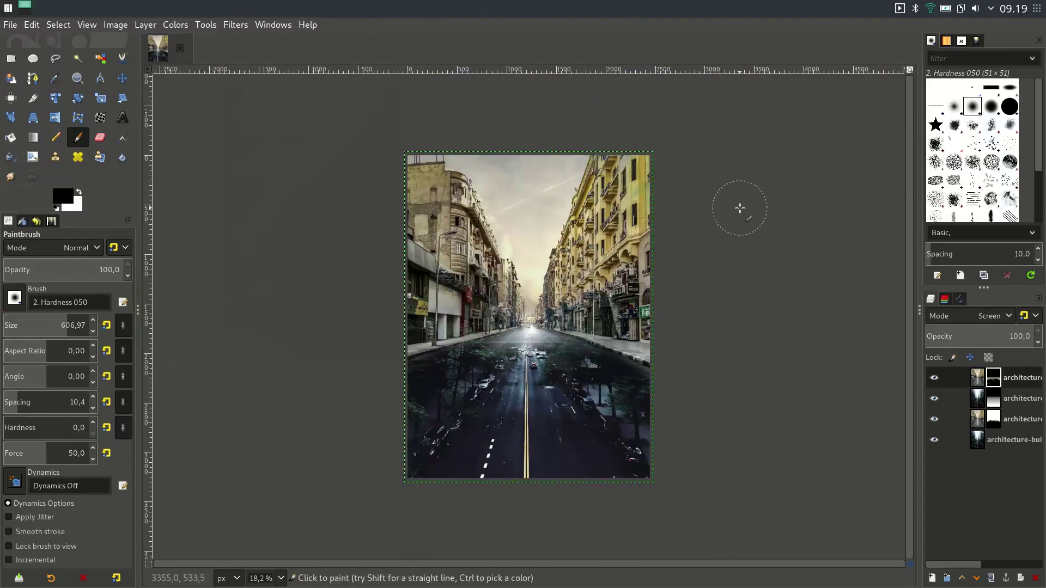
# Open action-adult-bicycle-1769349.jpg as a new image, converted to the working colour space.
pyautogui.click(10, 25)
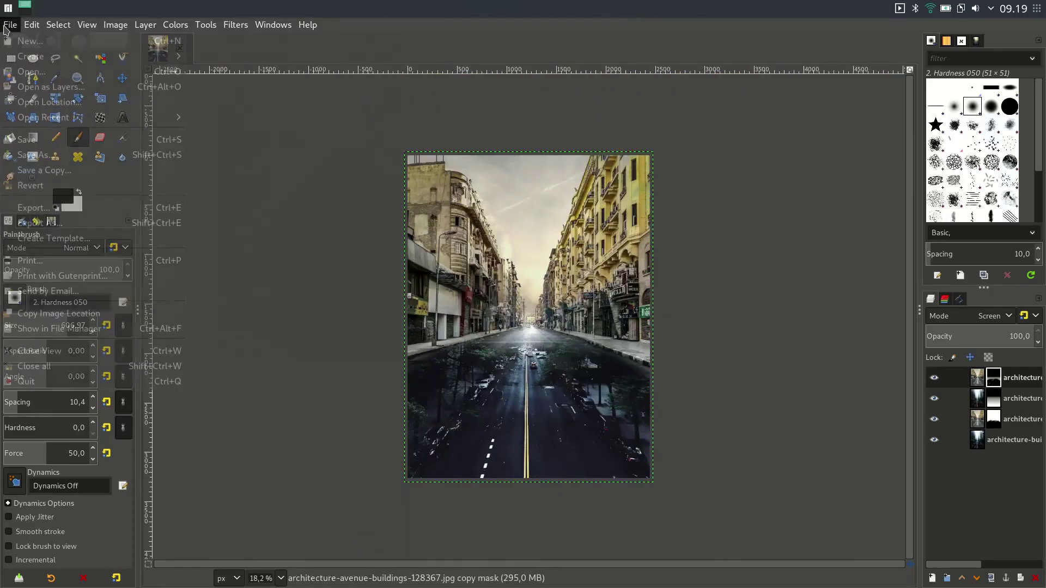
pyautogui.click(33, 70)
pyautogui.click(281, 87)
pyautogui.press('Up')
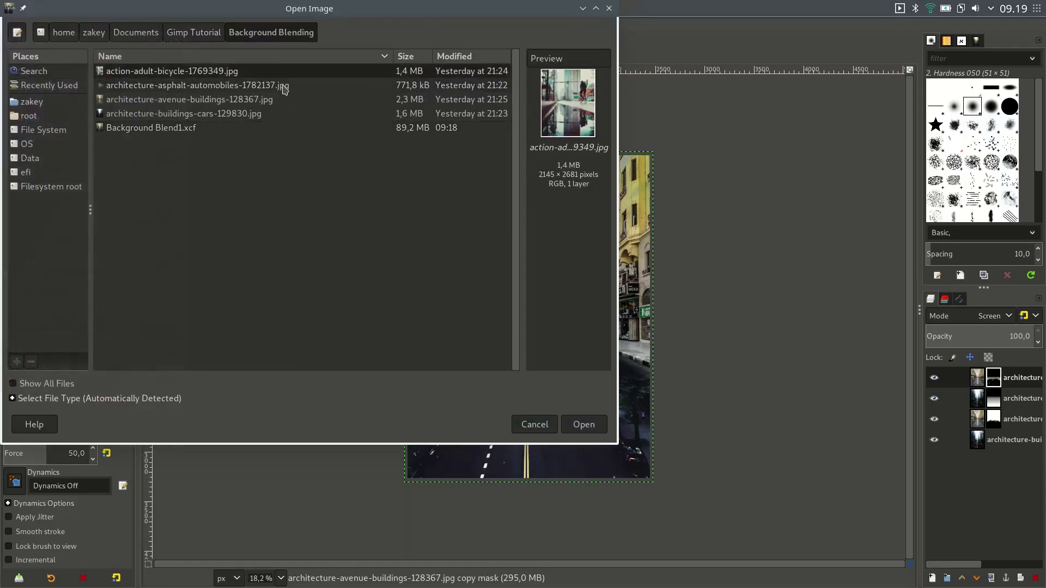
pyautogui.click(583, 424)
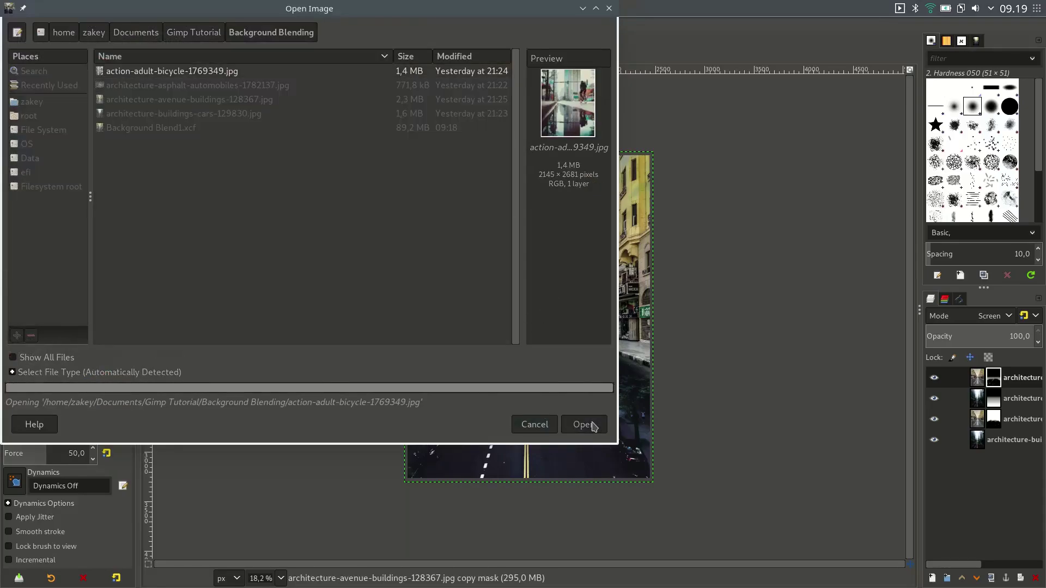
pyautogui.click(650, 378)
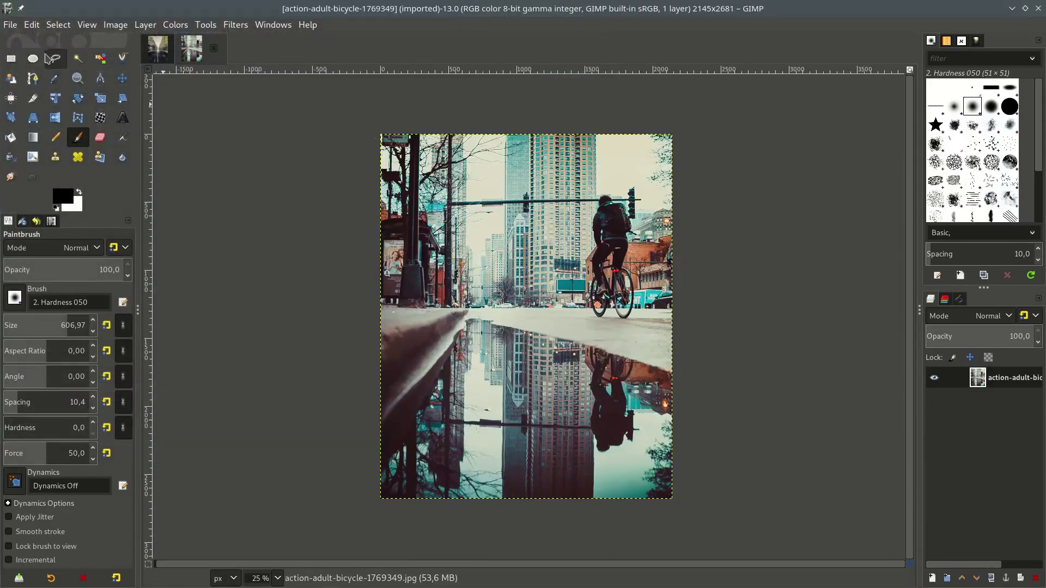
pyautogui.click(10, 25)
# Add architecture-asphalt-automobiles-1782137.jpg as a converted layer, dragged down over the puddle.
pyautogui.click(49, 86)
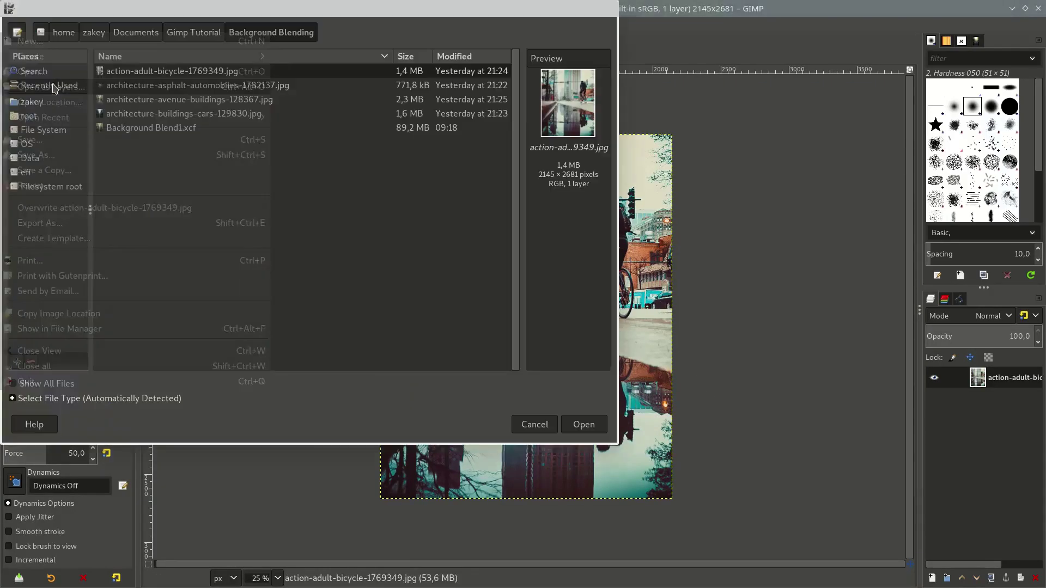
pyautogui.click(286, 101)
pyautogui.click(284, 86)
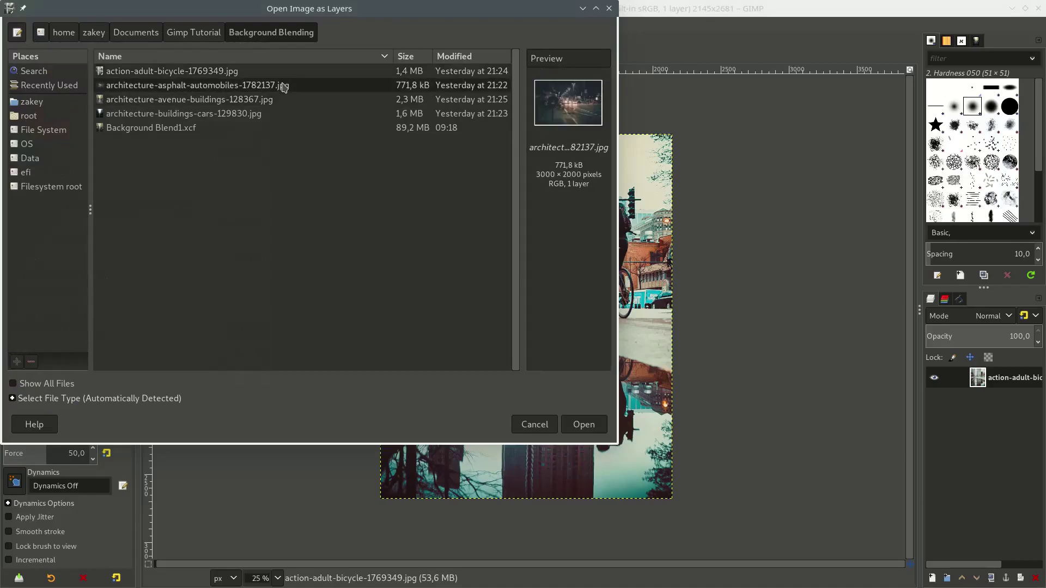
pyautogui.click(583, 425)
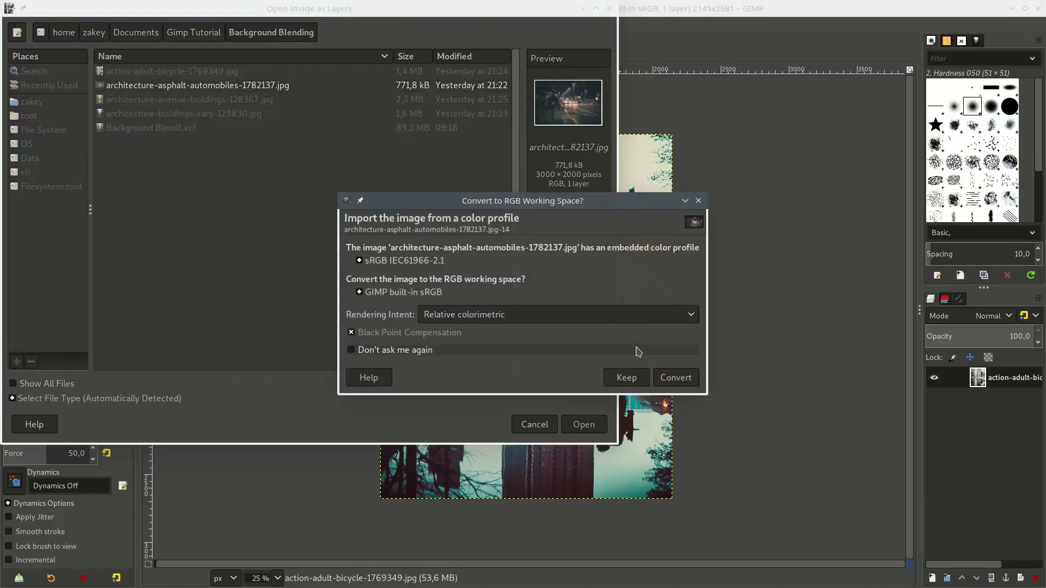
pyautogui.click(676, 377)
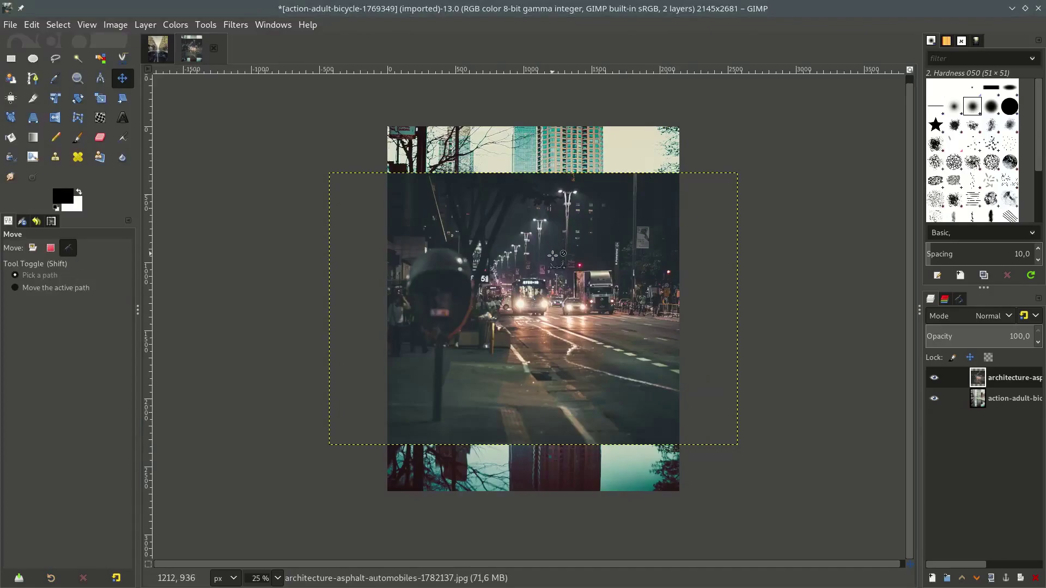
pyautogui.moveTo(559, 258); pyautogui.dragTo(559, 320)
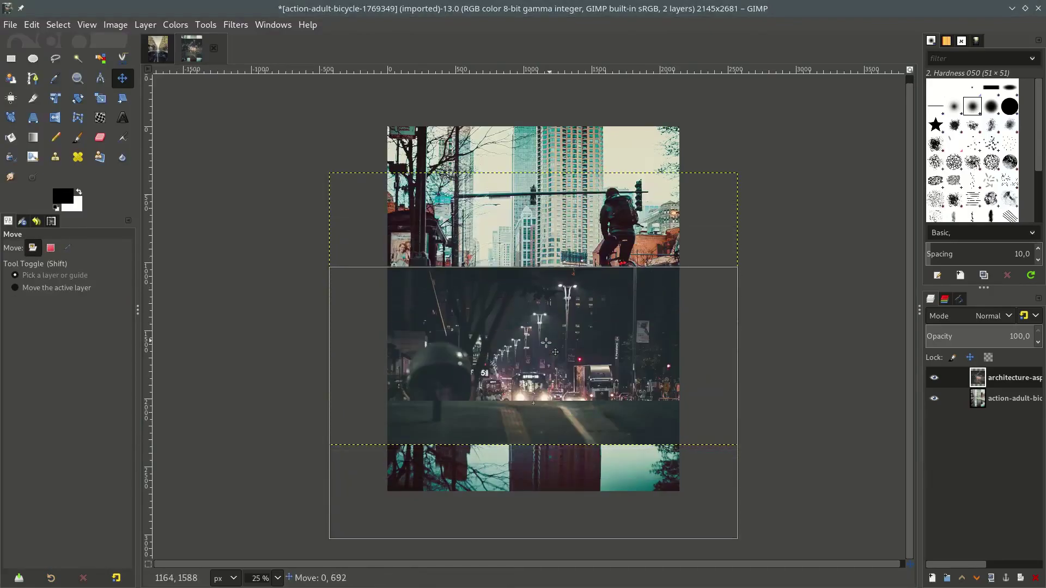
pyautogui.moveTo(546, 341); pyautogui.dragTo(542, 369)
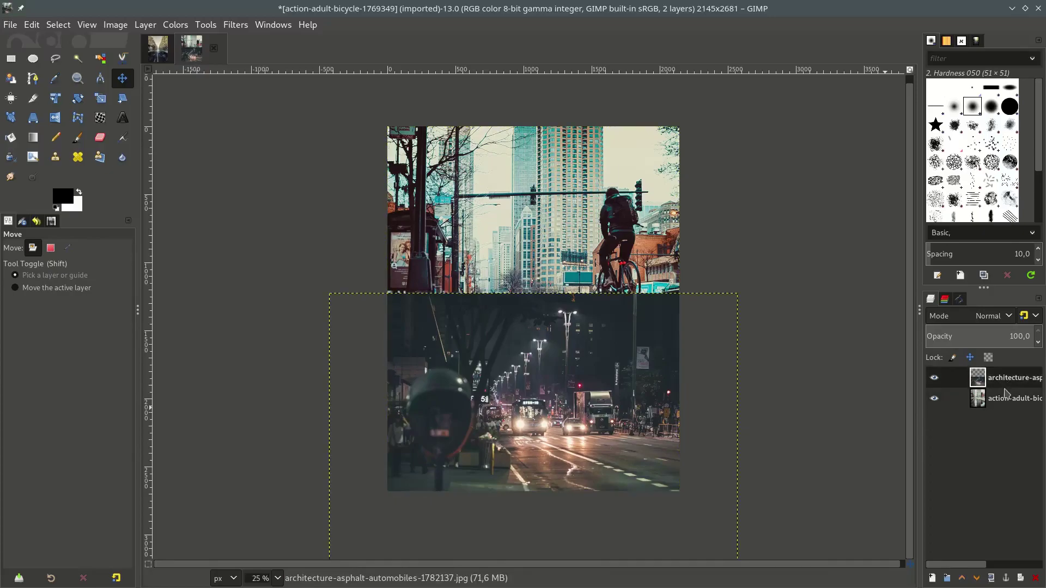
# Duplicate the traffic and cyclist layers, and move the cyclist copy up to second position.
pyautogui.click(997, 576)
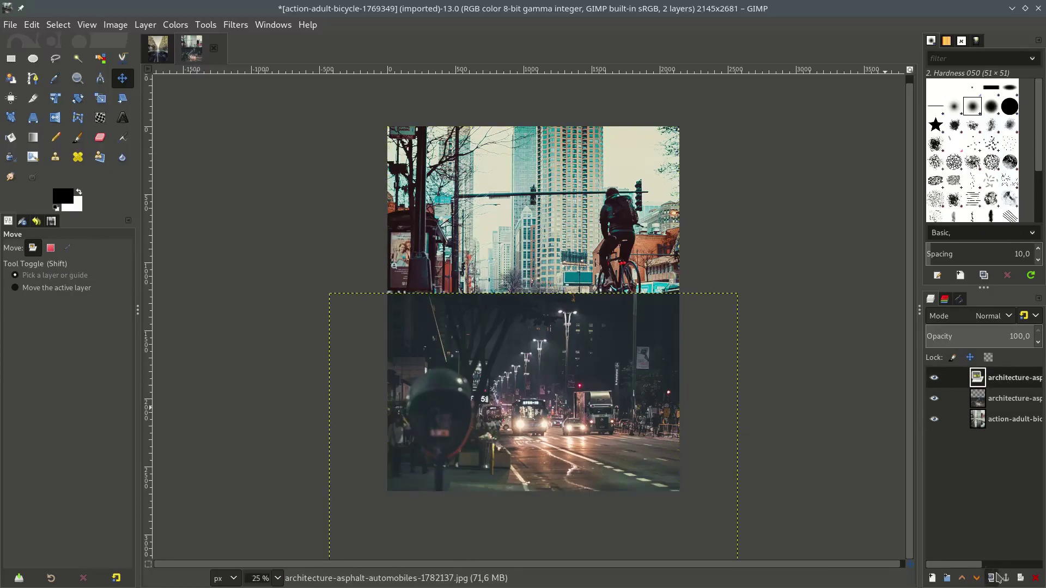
pyautogui.click(1016, 424)
pyautogui.click(991, 578)
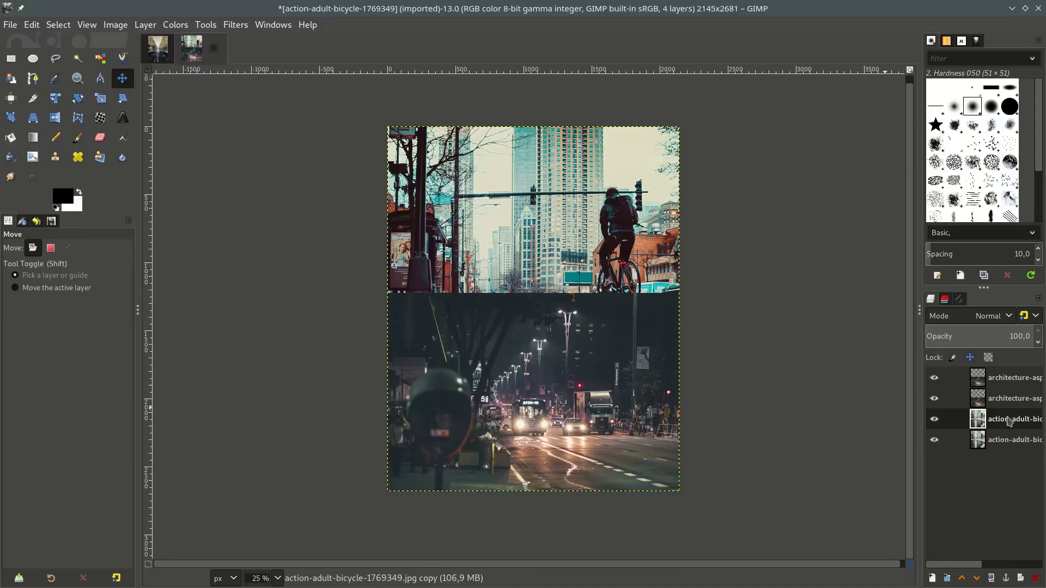
pyautogui.moveTo(1013, 410); pyautogui.dragTo(957, 414)
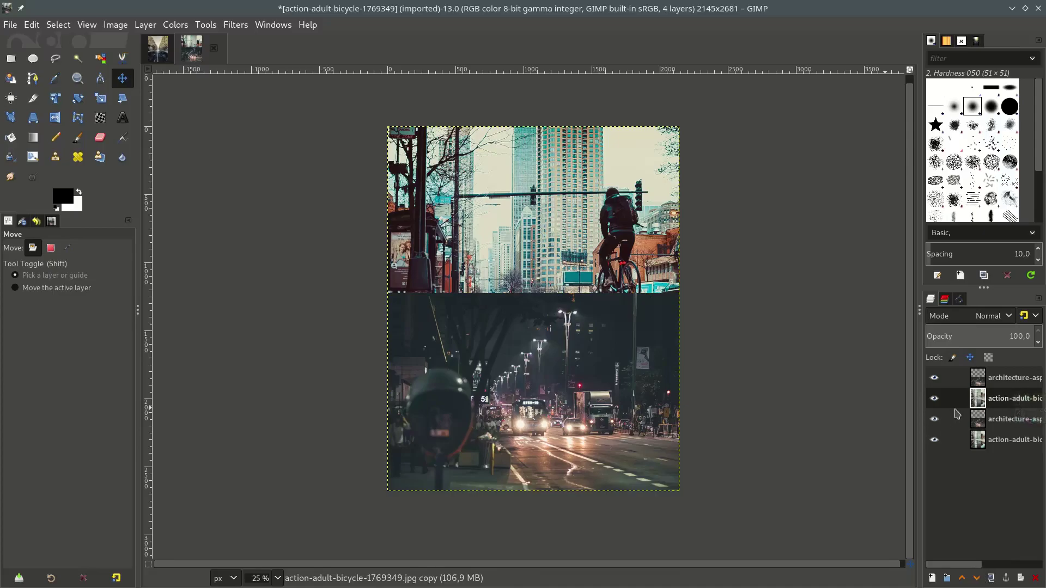
# Set the top traffic layer and the cyclist copy layer to Screen blend mode.
pyautogui.click(1014, 381)
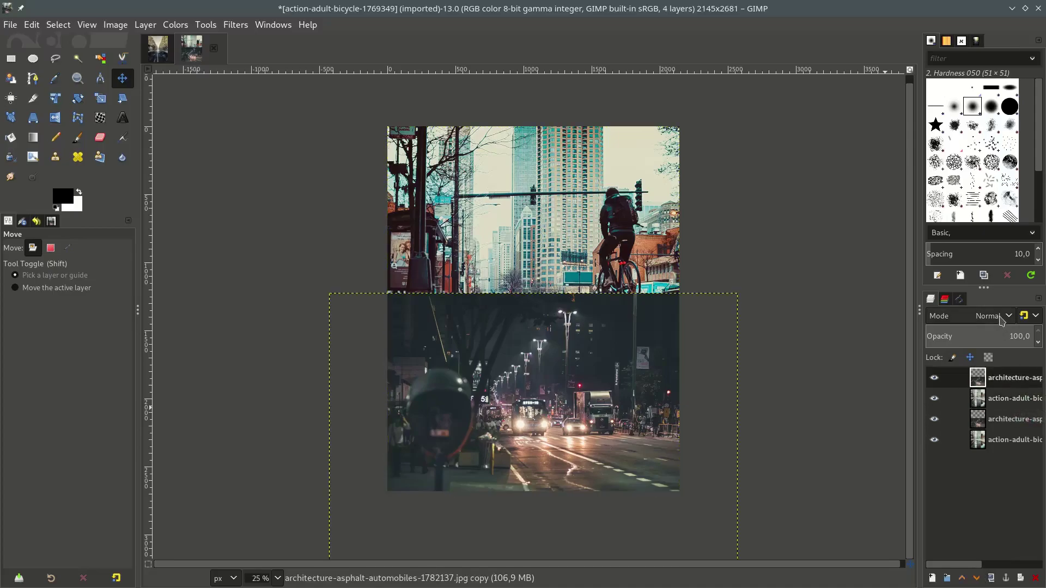
pyautogui.click(999, 322)
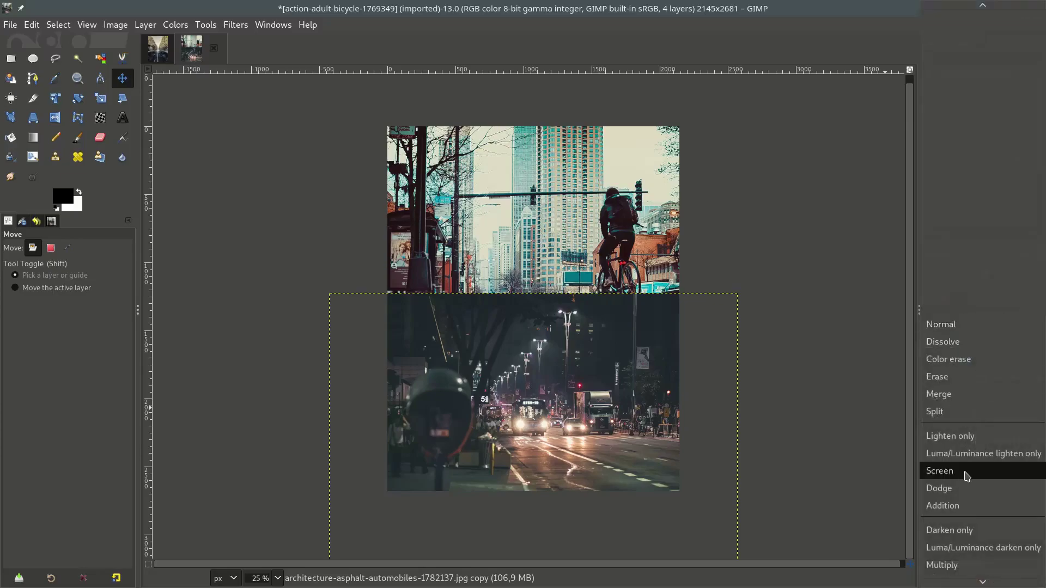
pyautogui.scroll(-1, 964, 473)
pyautogui.click(967, 430)
pyautogui.click(997, 398)
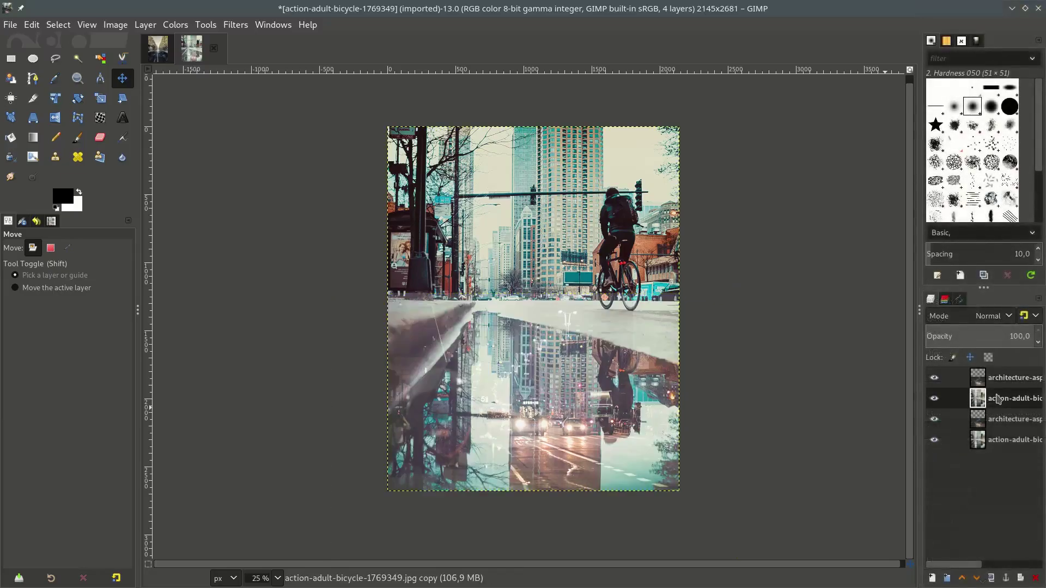
pyautogui.click(999, 315)
pyautogui.scroll(-1, 990, 465)
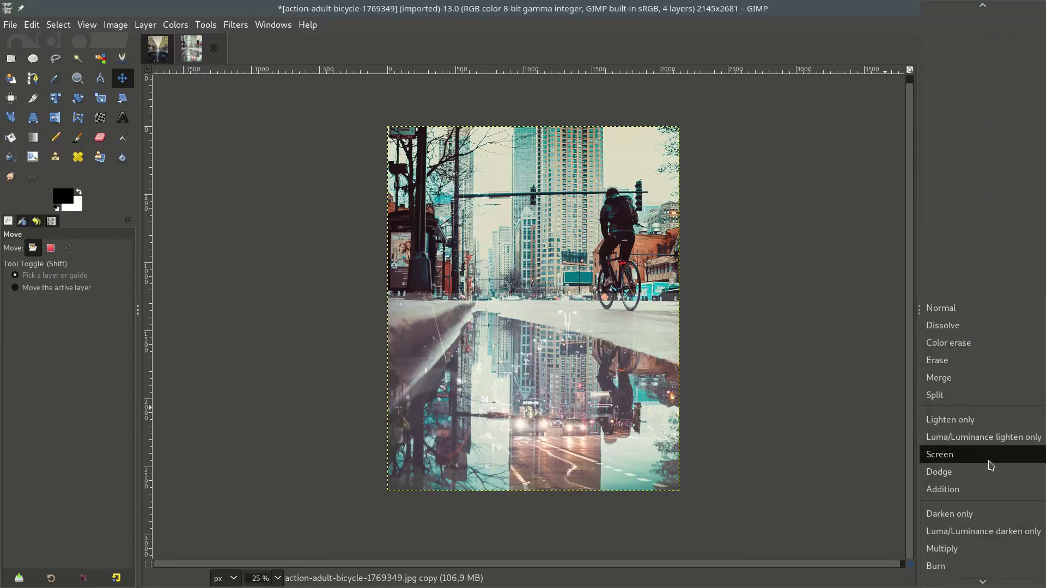
pyautogui.click(982, 456)
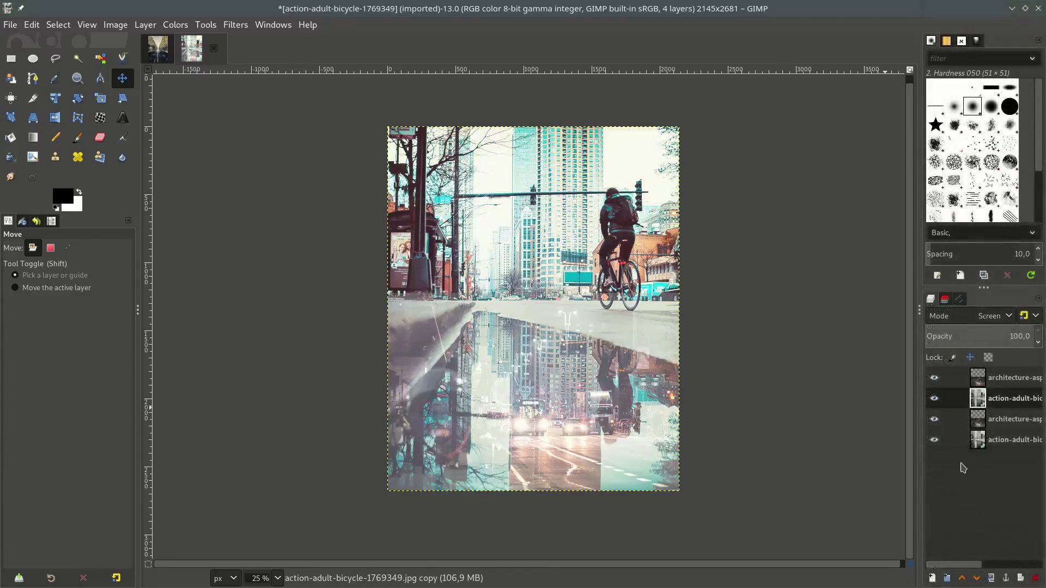
pyautogui.click(1006, 377)
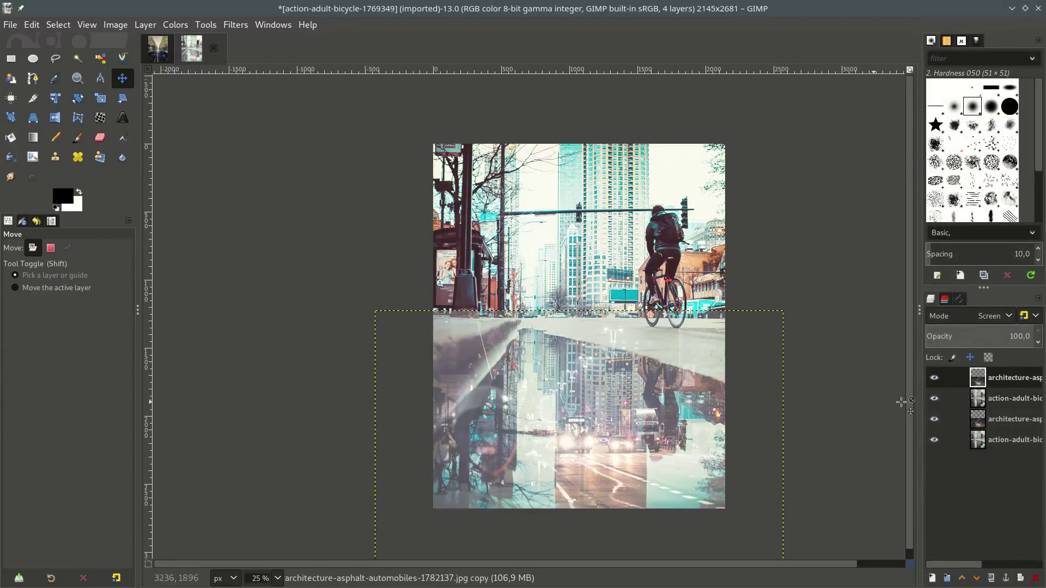
# Add a fully opaque white mask to the top traffic layer.
pyautogui.rightClick(1010, 379)
pyautogui.click(879, 257)
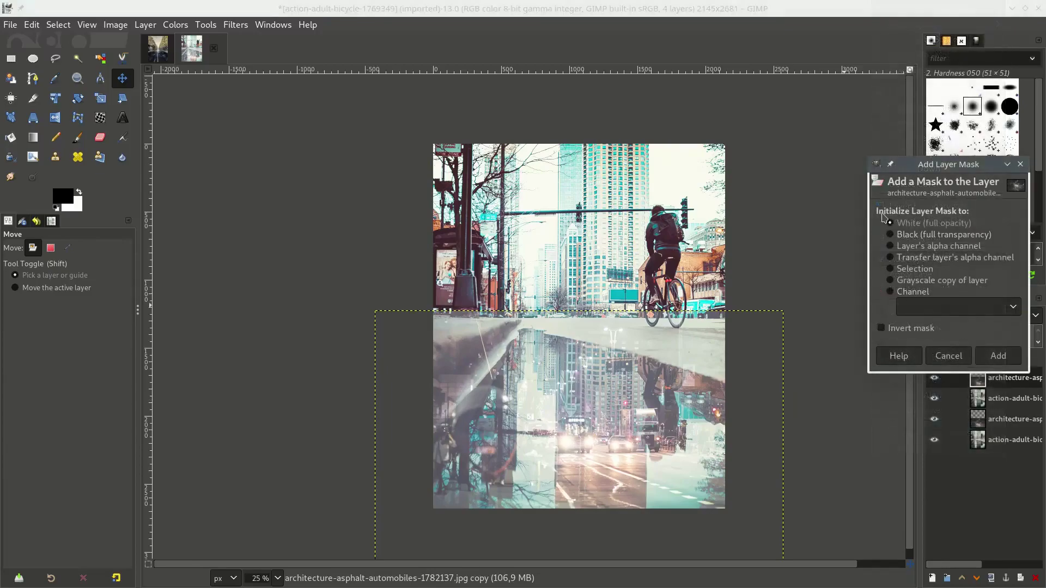
pyautogui.click(1000, 356)
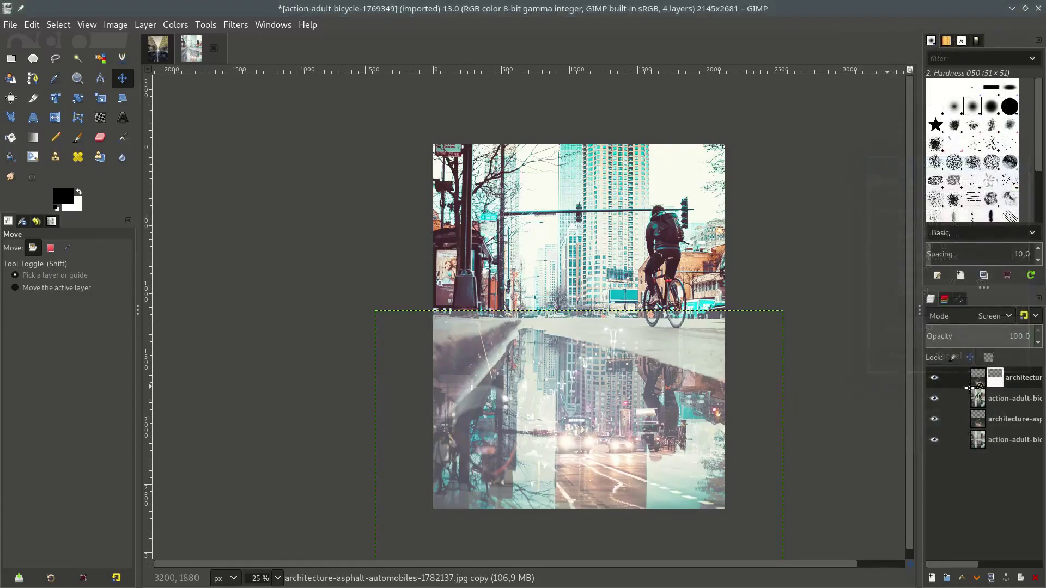
# Brush the top traffic layer's mask over the lower puddle area.
pyautogui.press('p')
pyautogui.press('+')
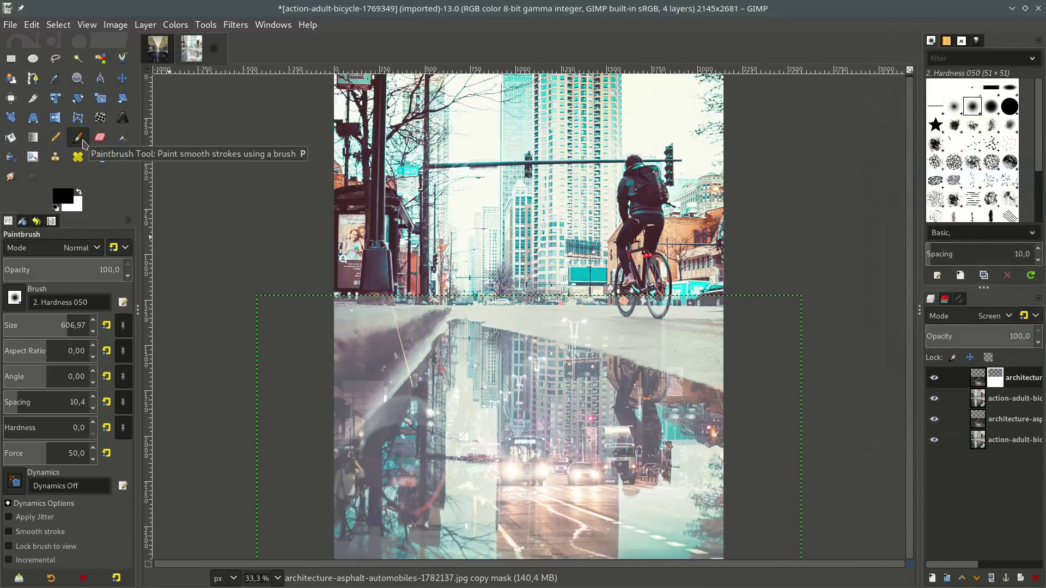
pyautogui.press('+')
pyautogui.press('+')
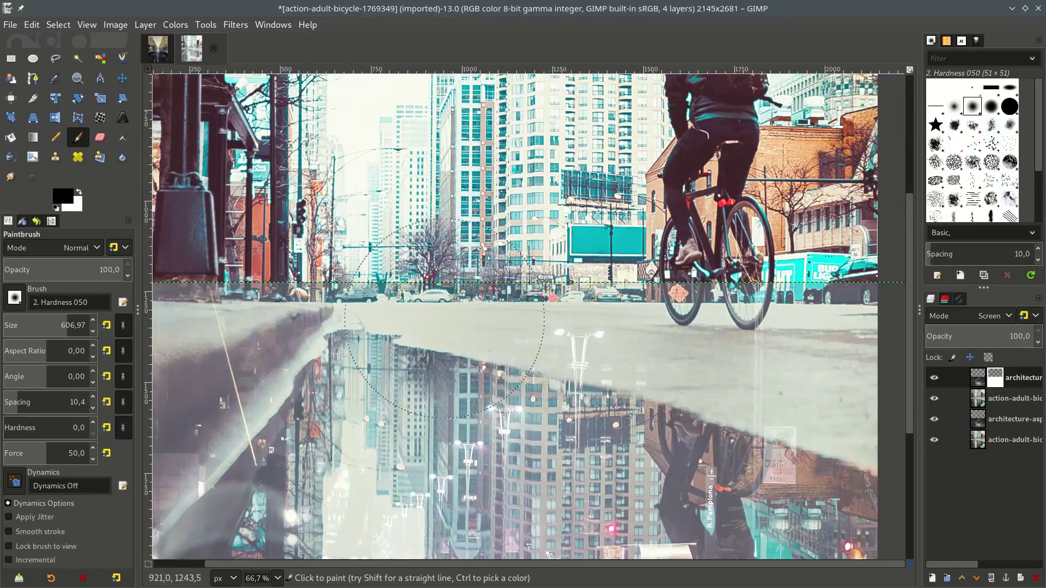
pyautogui.press('-')
pyautogui.press('-')
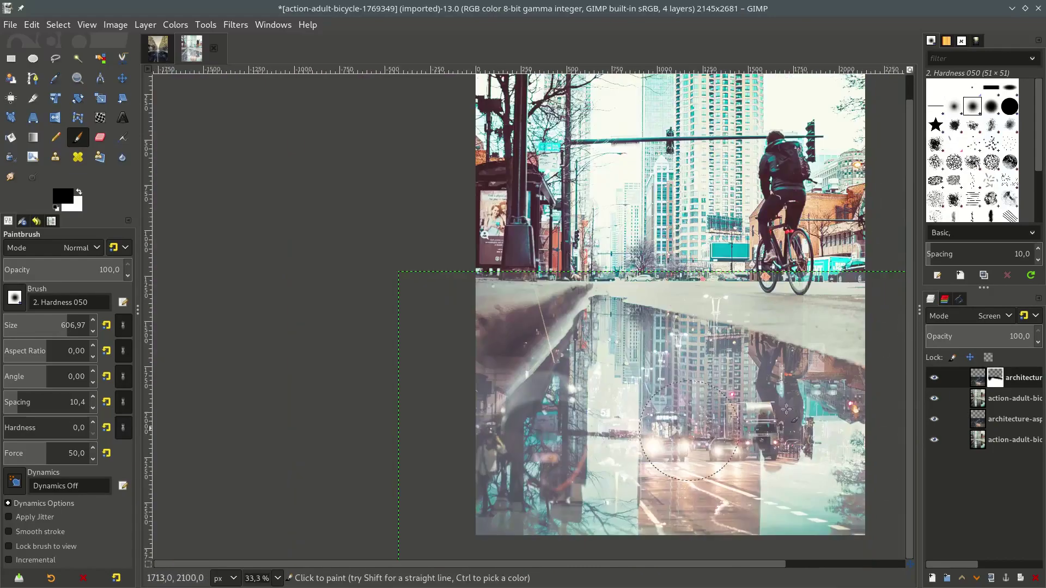
pyautogui.moveTo(787, 410); pyautogui.dragTo(759, 472)
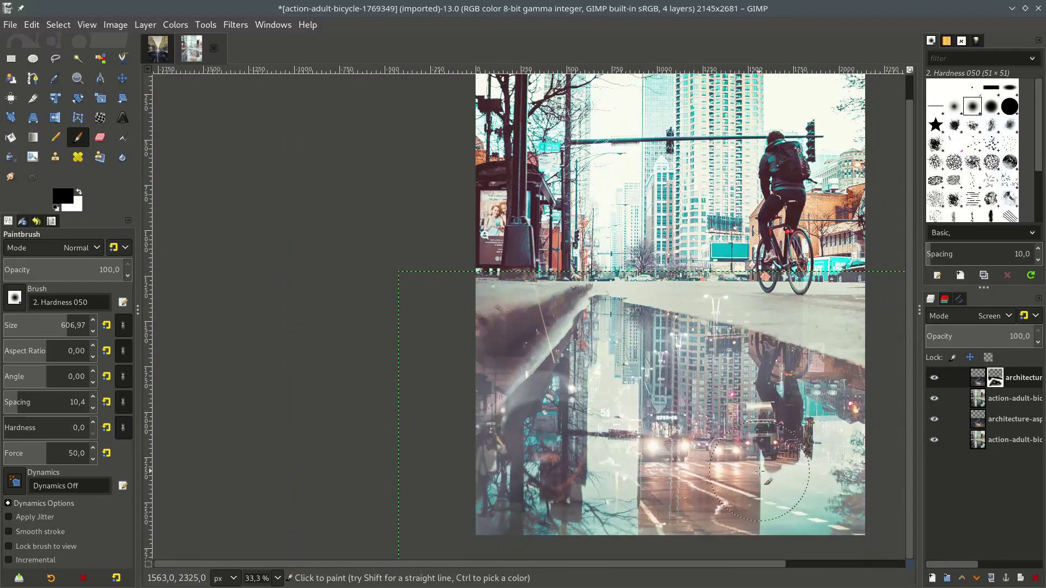
pyautogui.click(1016, 398)
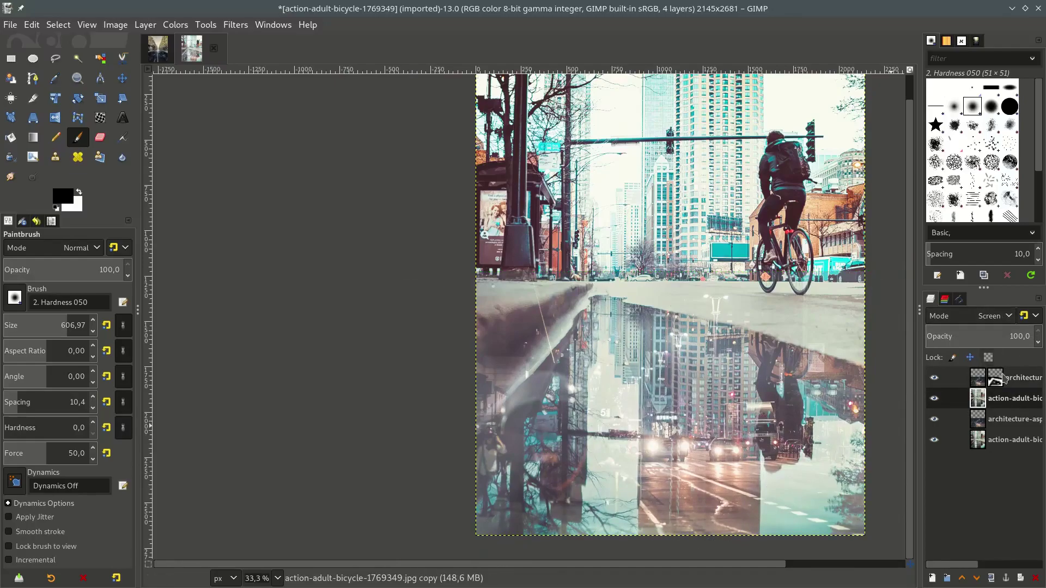
# Add a white full-opacity mask to the cyclist copy layer.
pyautogui.rightClick(1012, 400)
pyautogui.click(961, 257)
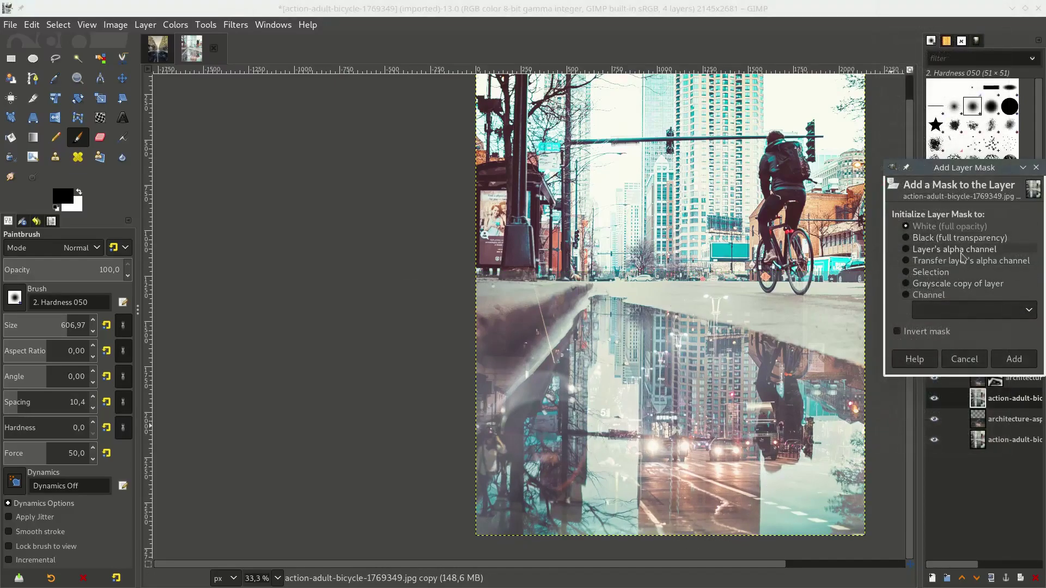
pyautogui.click(1011, 363)
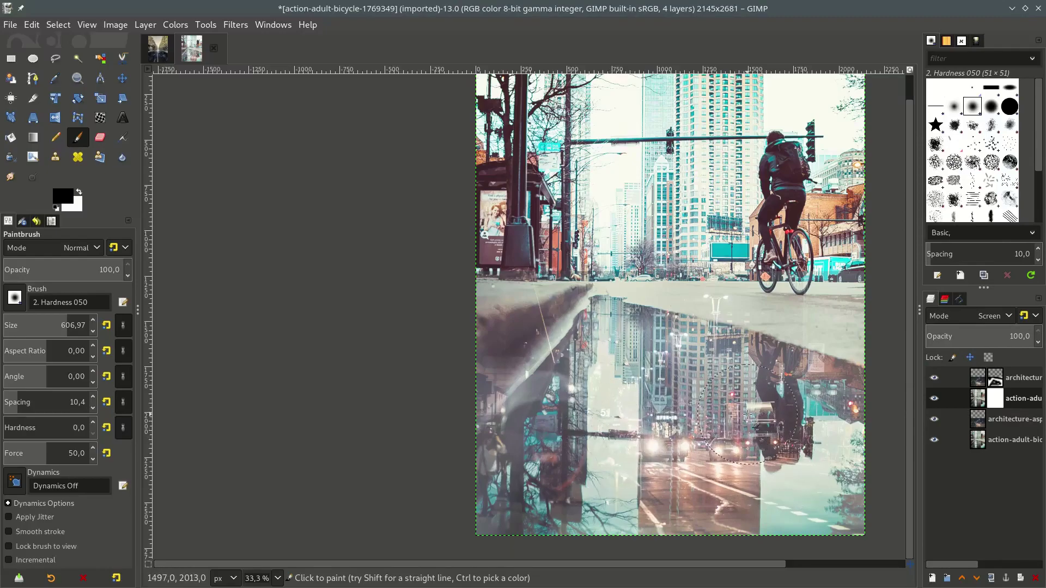
# Paint black on the cyclist copy's mask across the puddle and its lower edge.
pyautogui.moveTo(747, 415)
pyautogui.mouseDown()
pyautogui.moveTo(721, 335)
pyautogui.moveTo(861, 465)
pyautogui.mouseUp()
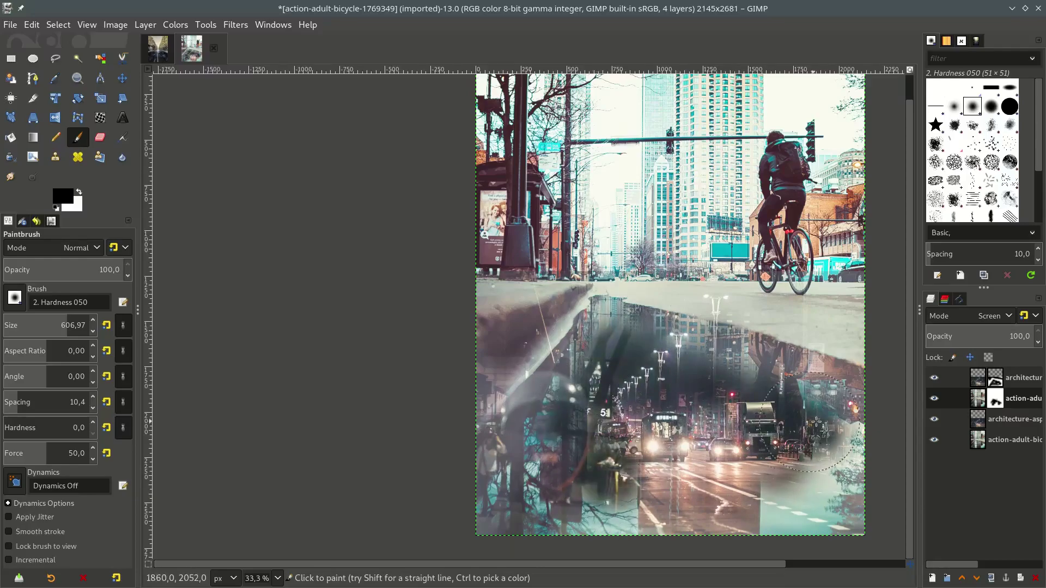
pyautogui.moveTo(572, 491); pyautogui.dragTo(797, 523)
pyautogui.hscroll(-1, 798, 509)
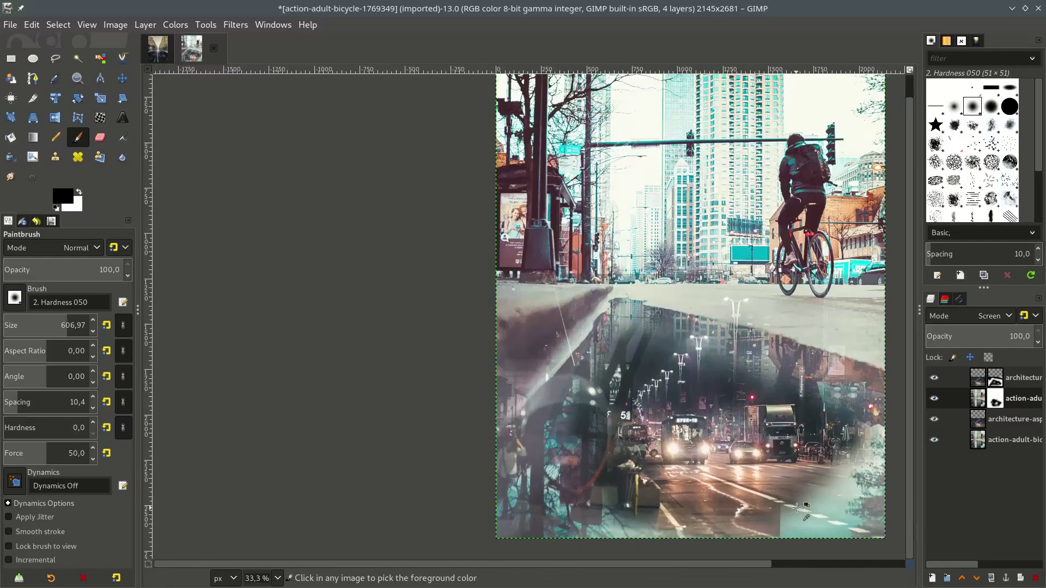
pyautogui.hscroll(5, 440, 419)
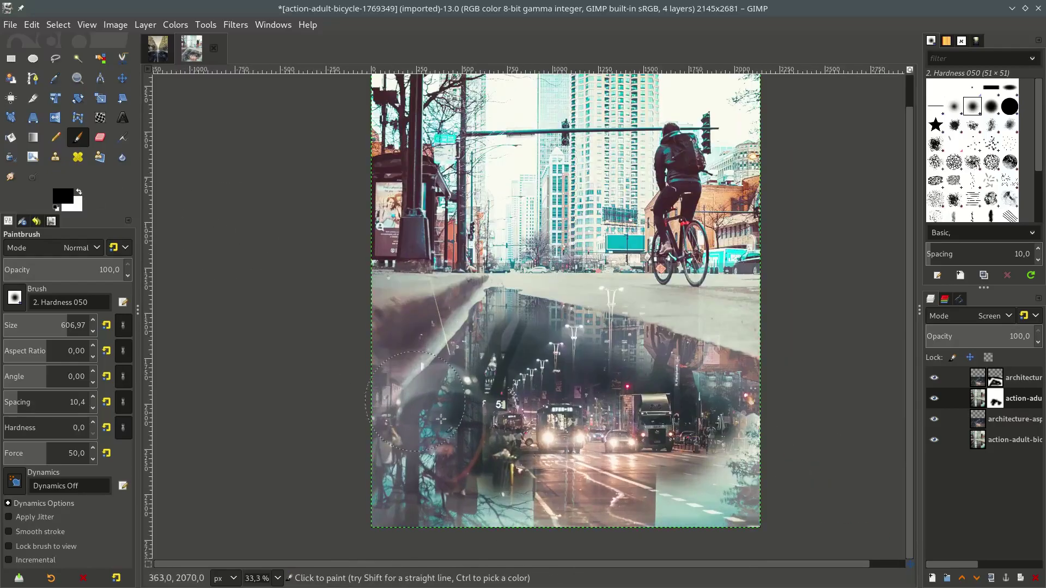
pyautogui.scroll(-1, 440, 419)
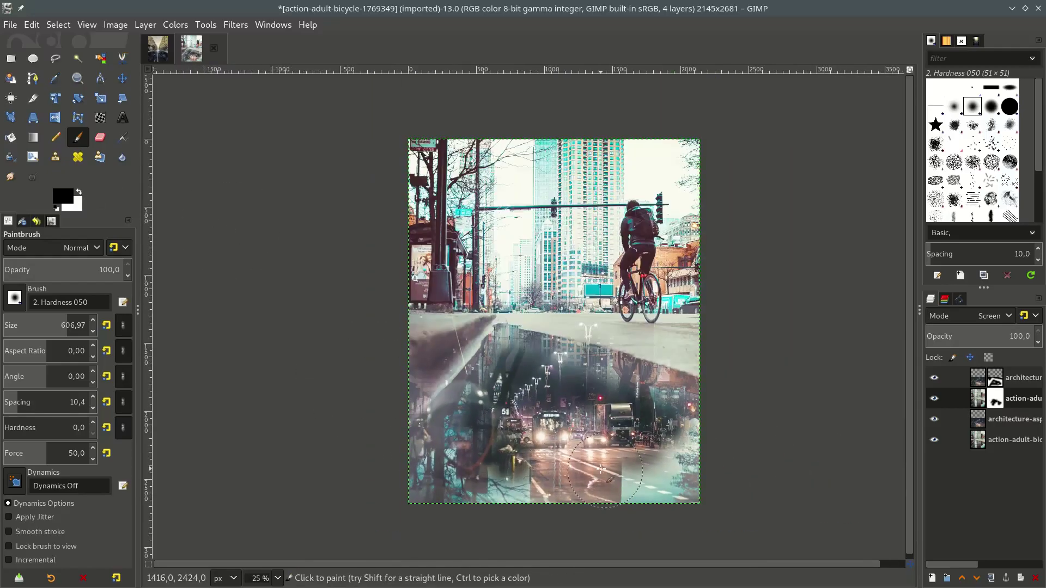
pyautogui.click(998, 419)
pyautogui.scroll(1, 533, 271)
pyautogui.scroll(1, 531, 271)
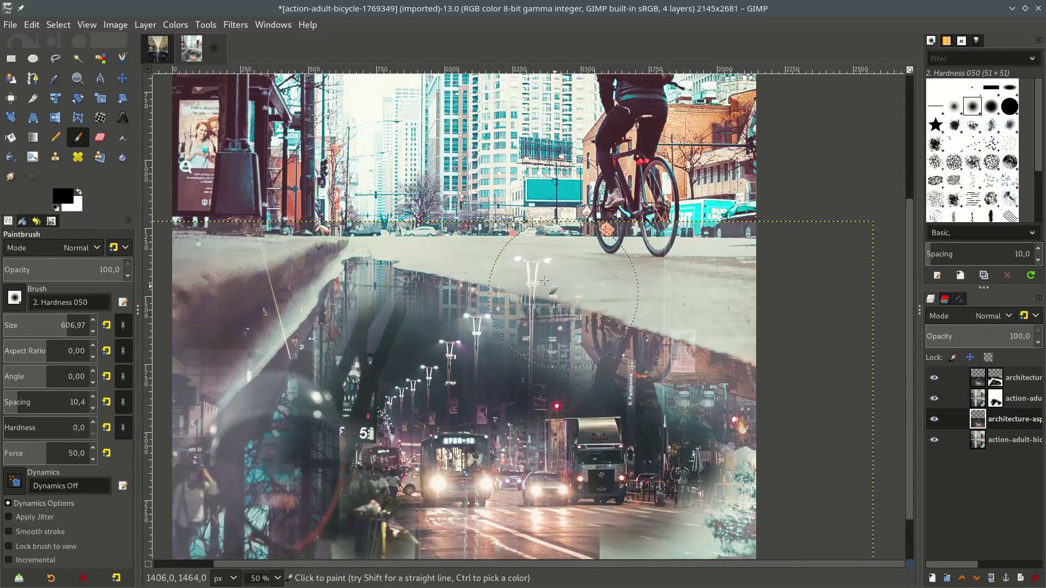
pyautogui.press('-')
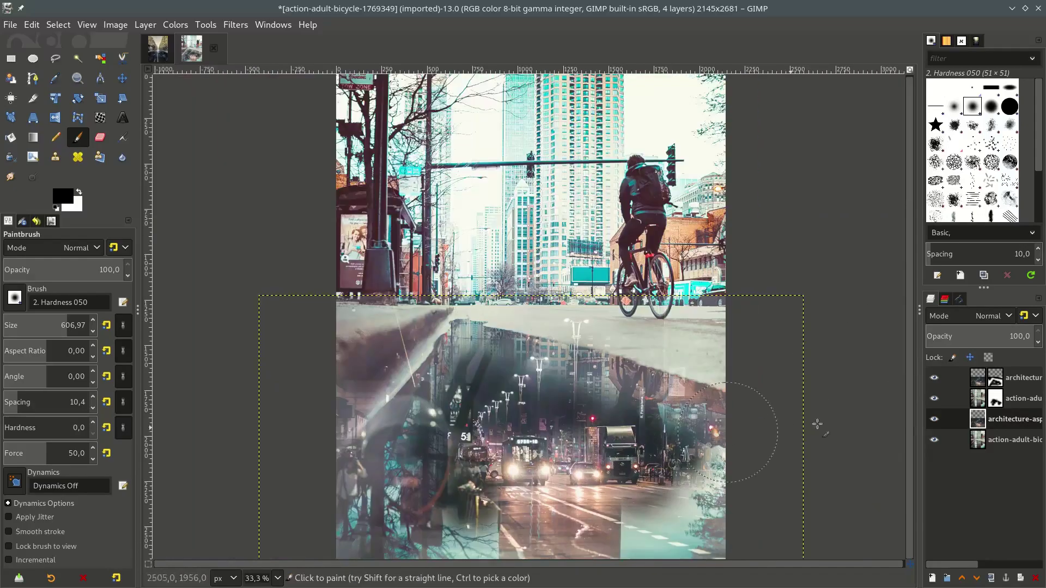
# Give the architecture layer a white mask and brush it along the sidewalk.
pyautogui.rightClick(996, 419)
pyautogui.click(912, 259)
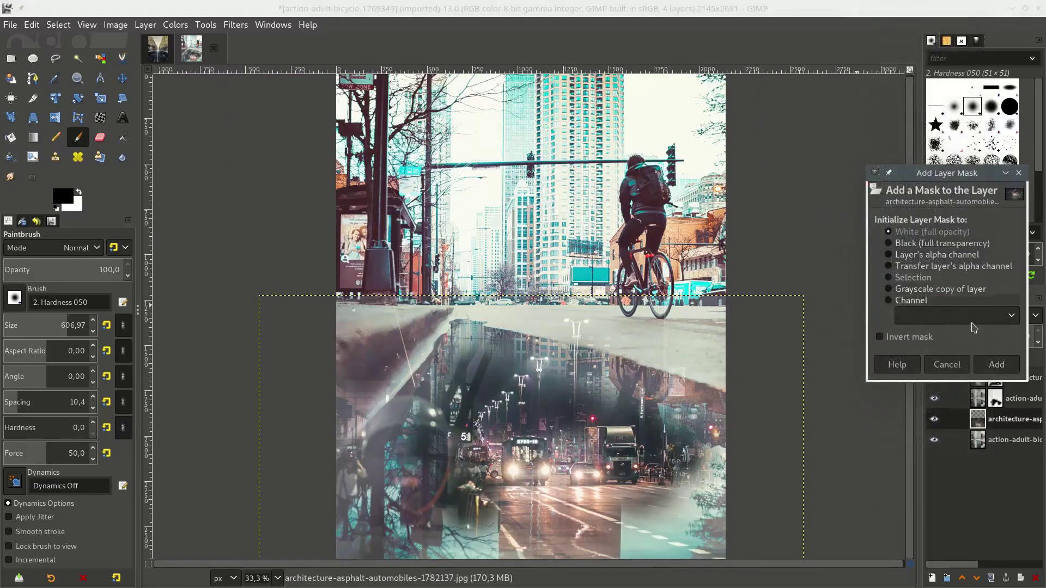
pyautogui.click(997, 365)
pyautogui.press('+')
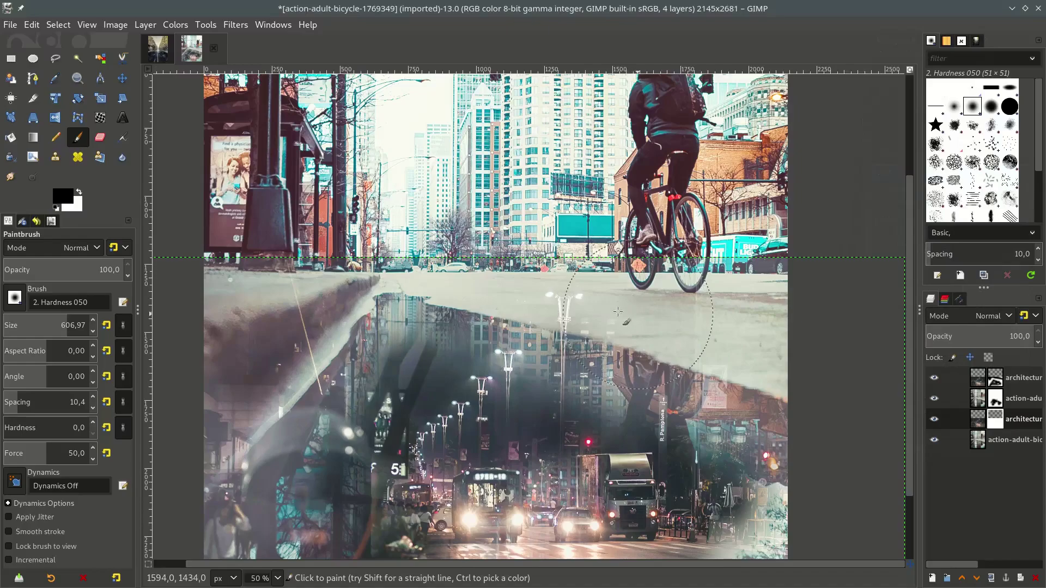
pyautogui.moveTo(760, 319); pyautogui.dragTo(282, 359)
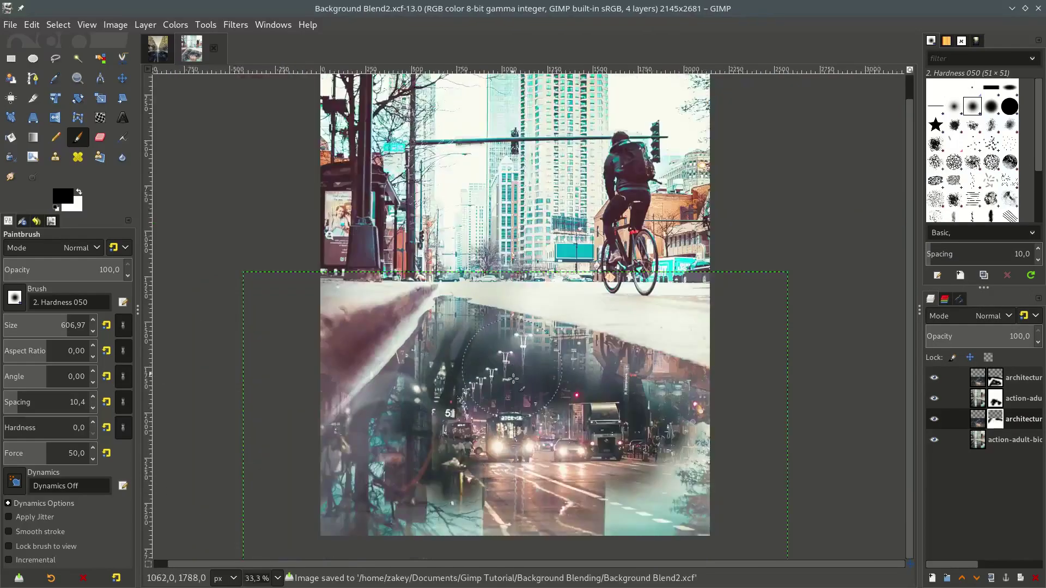
pyautogui.scroll(-1, 834, 401)
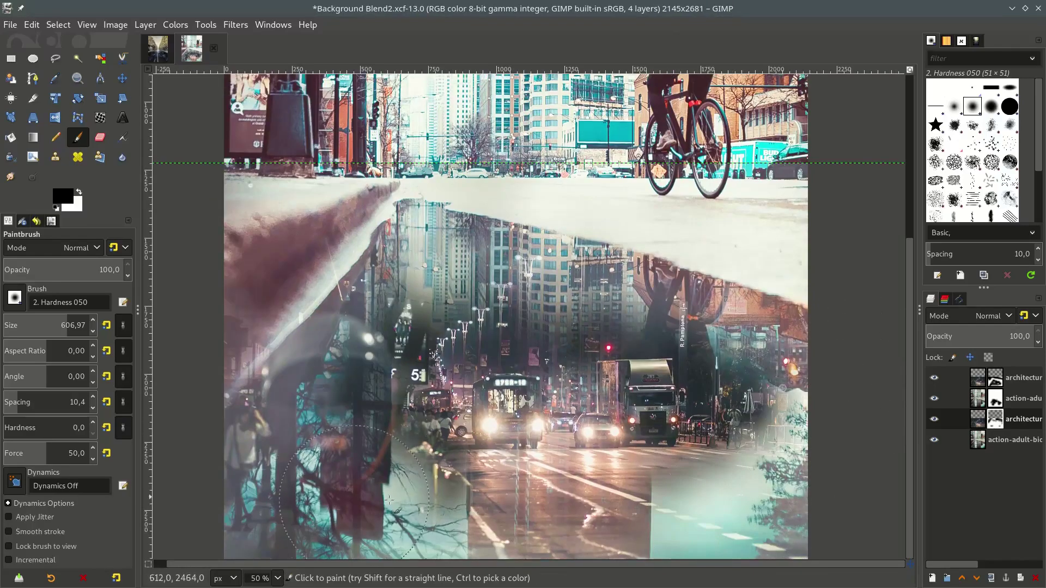
pyautogui.scroll(-1, 772, 484)
pyautogui.scroll(-1, 772, 484)
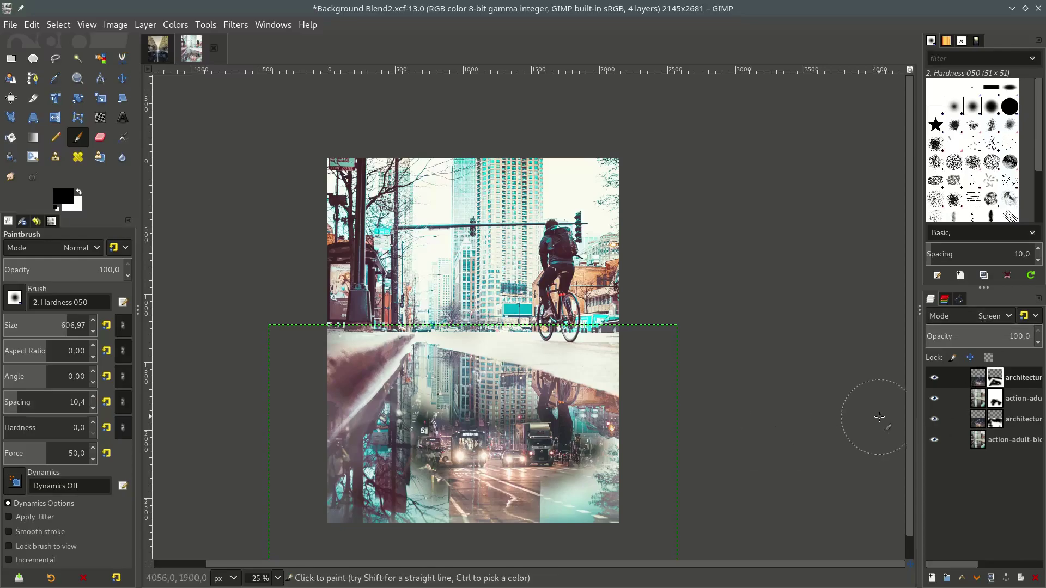
pyautogui.click(935, 378)
pyautogui.click(934, 399)
pyautogui.click(957, 418)
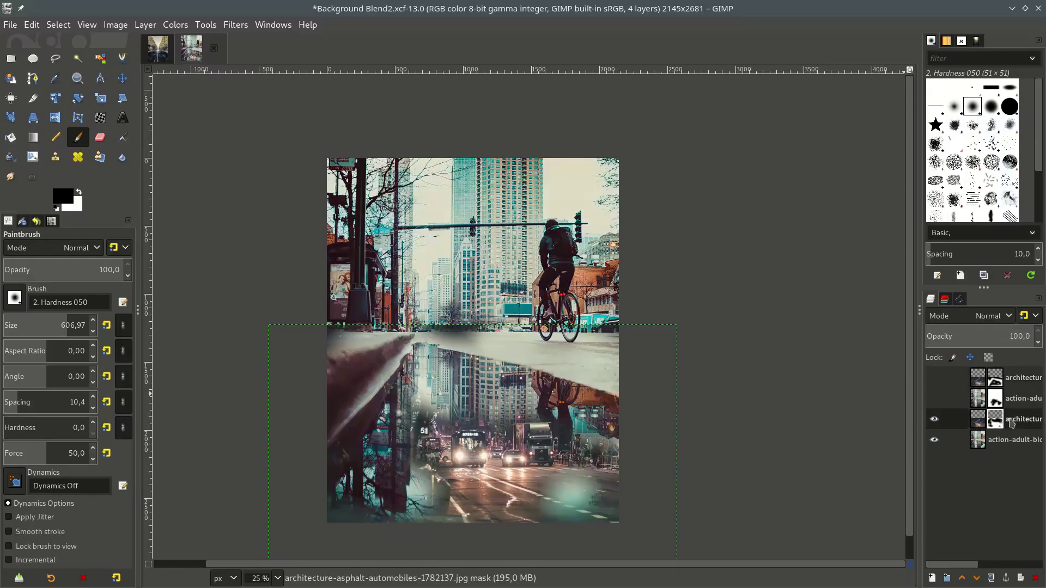
pyautogui.scroll(1, 686, 401)
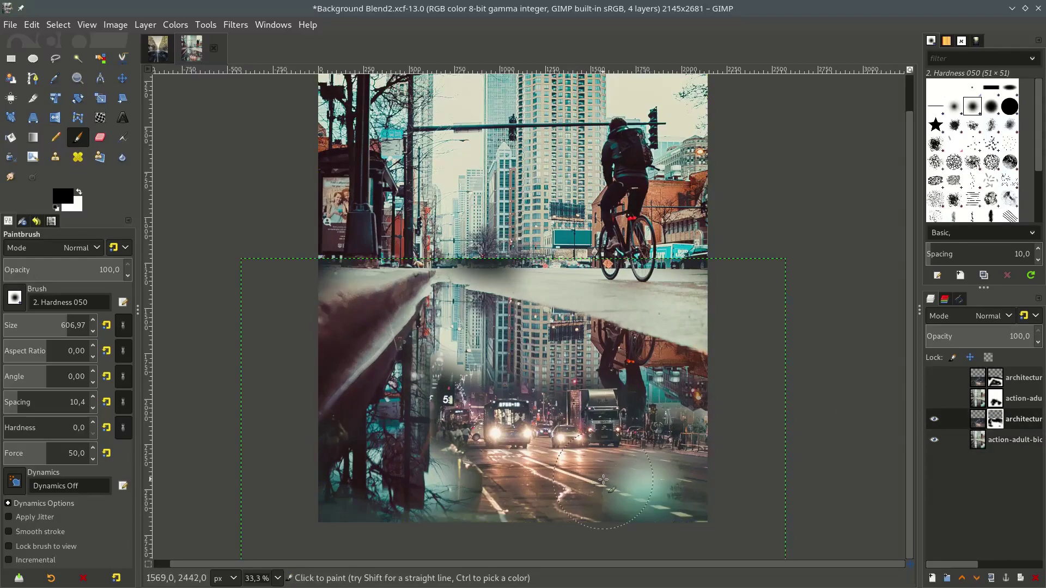
pyautogui.scroll(1, 606, 479)
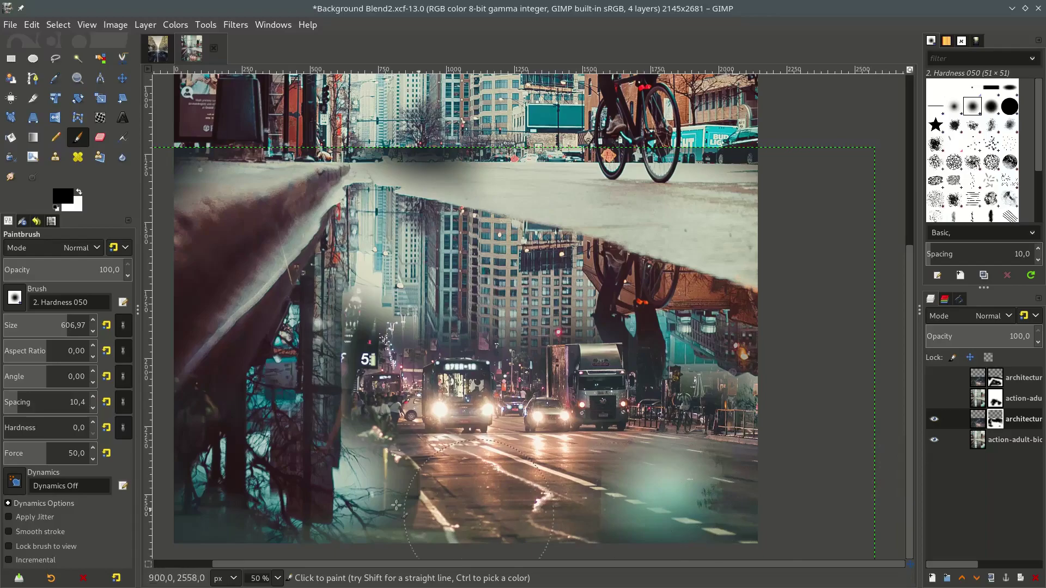
pyautogui.scroll(-1, 381, 375)
pyautogui.scroll(-1, 381, 373)
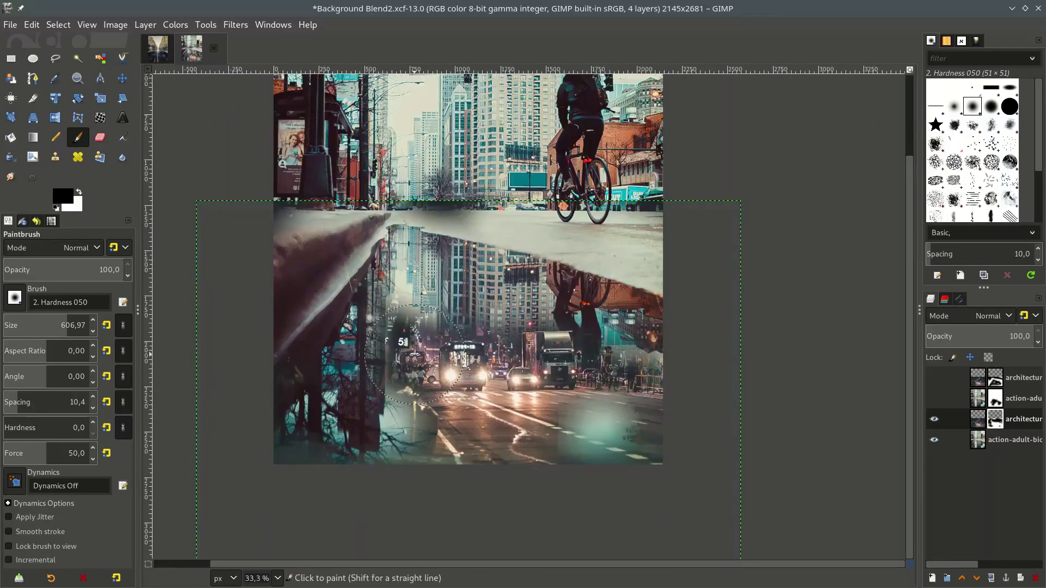
pyautogui.click(934, 398)
pyautogui.click(935, 377)
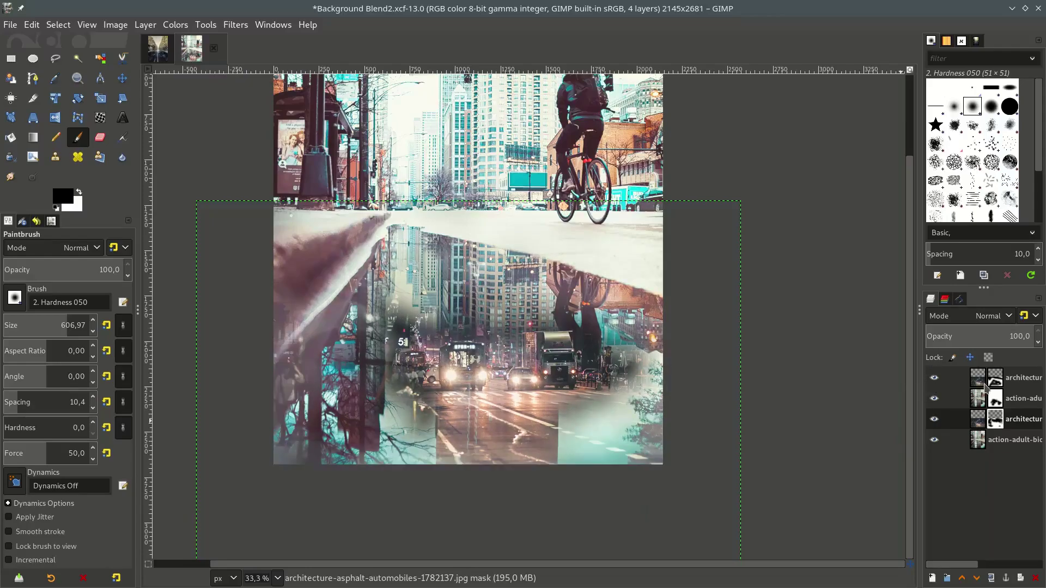
pyautogui.scroll(-1, 961, 324)
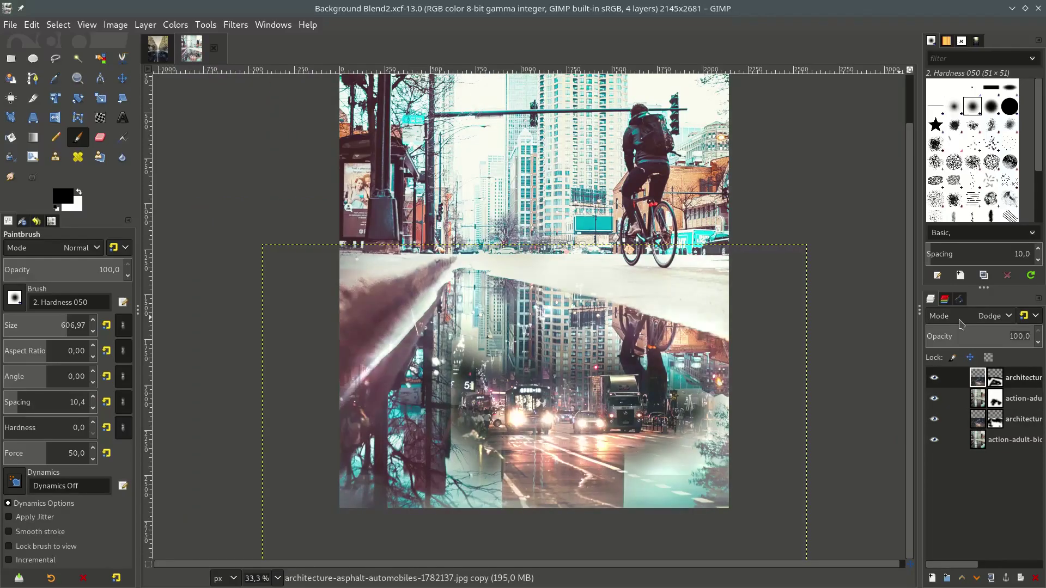
pyautogui.scroll(-1, 960, 325)
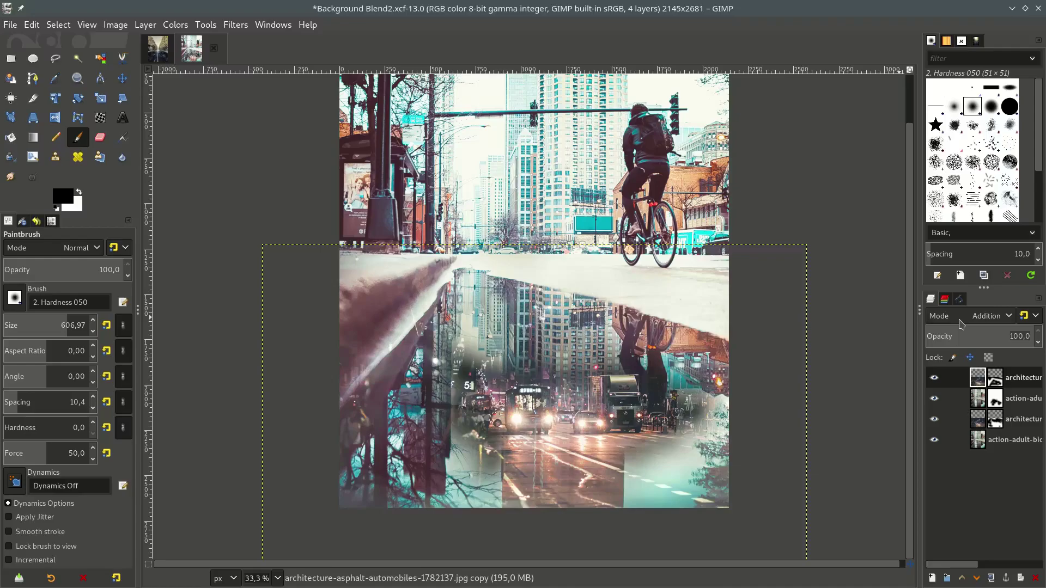
# Switch the top layer's blend mode to Soft light, then to Hard light.
pyautogui.click(961, 324)
pyautogui.click(953, 460)
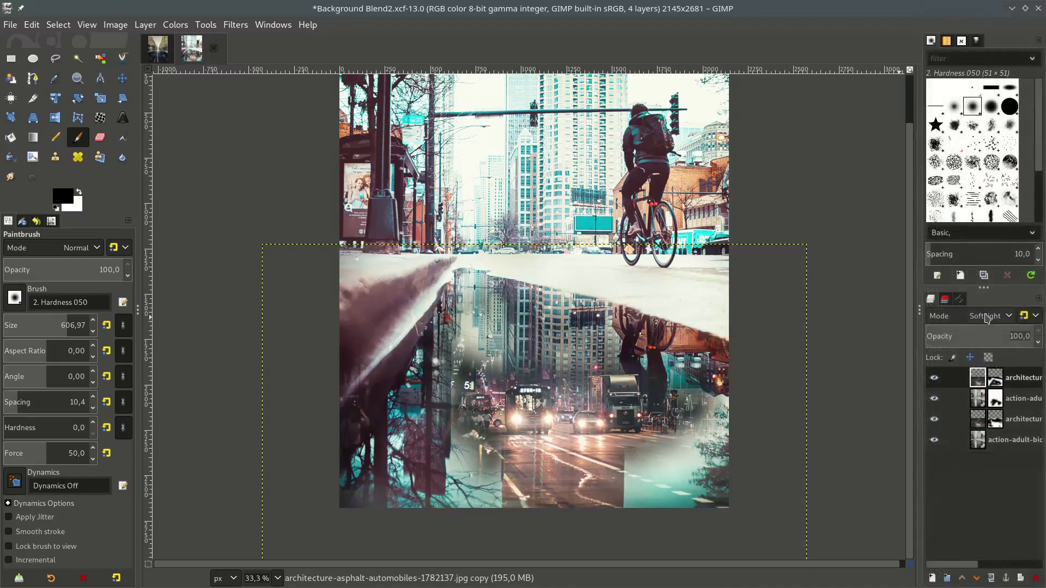
pyautogui.click(988, 317)
pyautogui.click(981, 331)
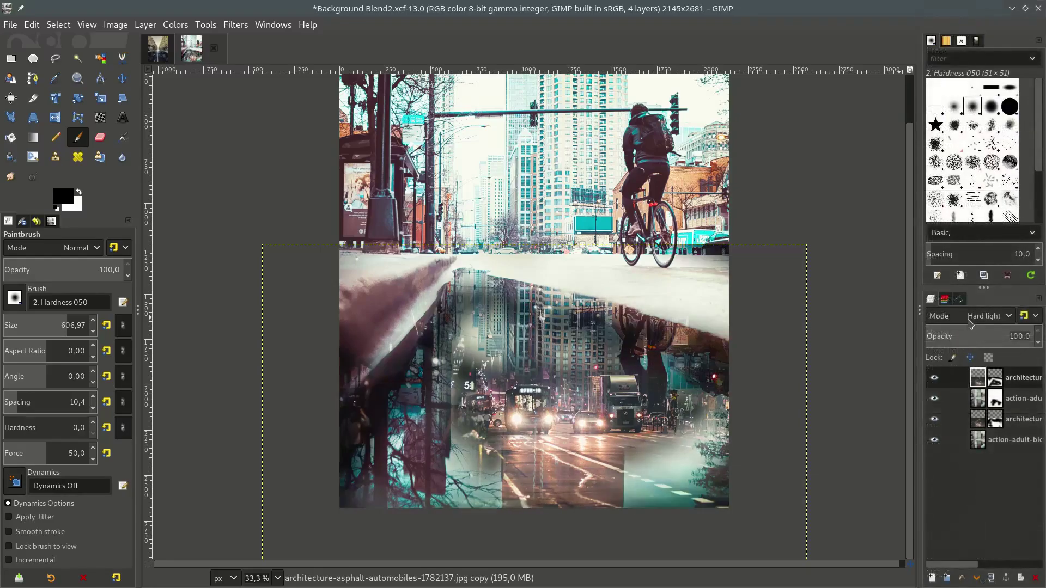